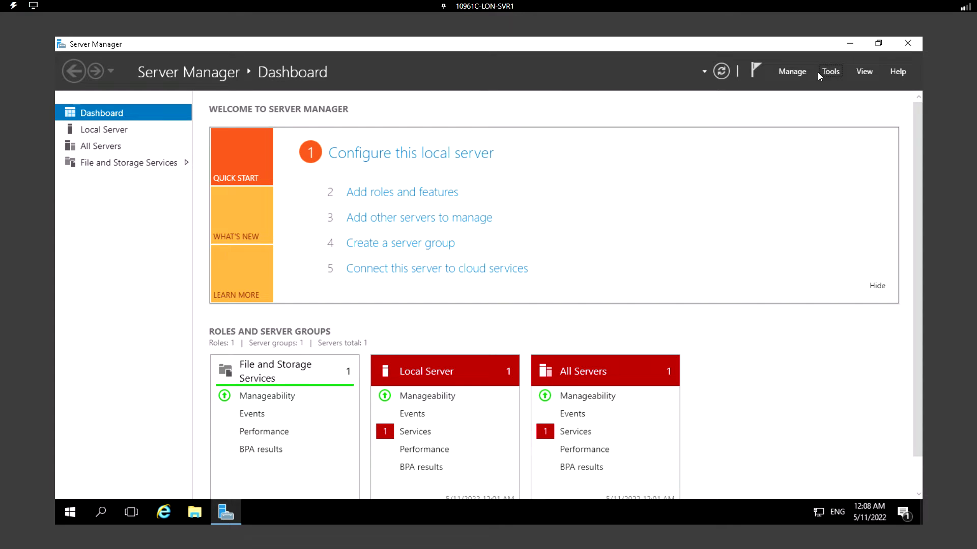
Launch Performance Monitor from Tools, maximize it, and show the live % Processor Time graph.
{"action": "left_click", "coordinate": [832, 72]}
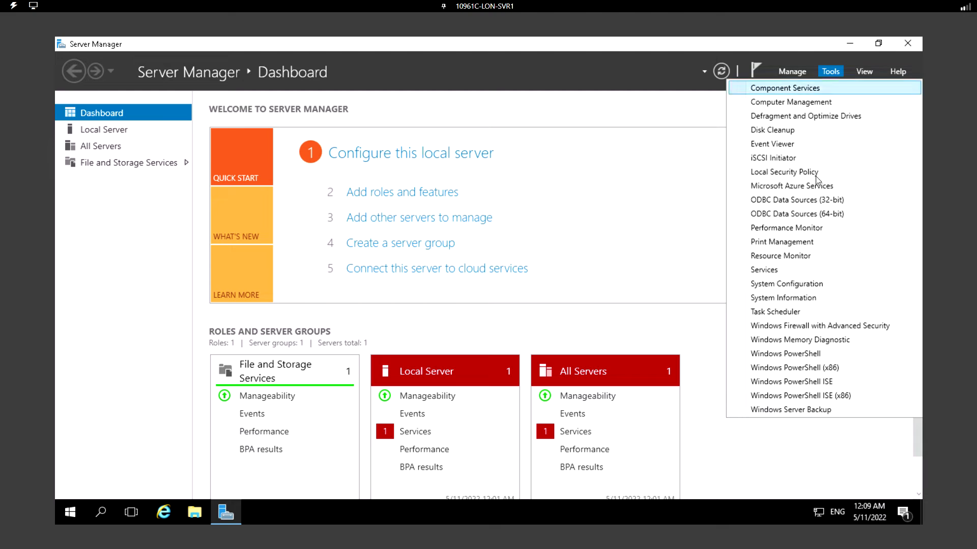
{"action": "left_click", "coordinate": [798, 229]}
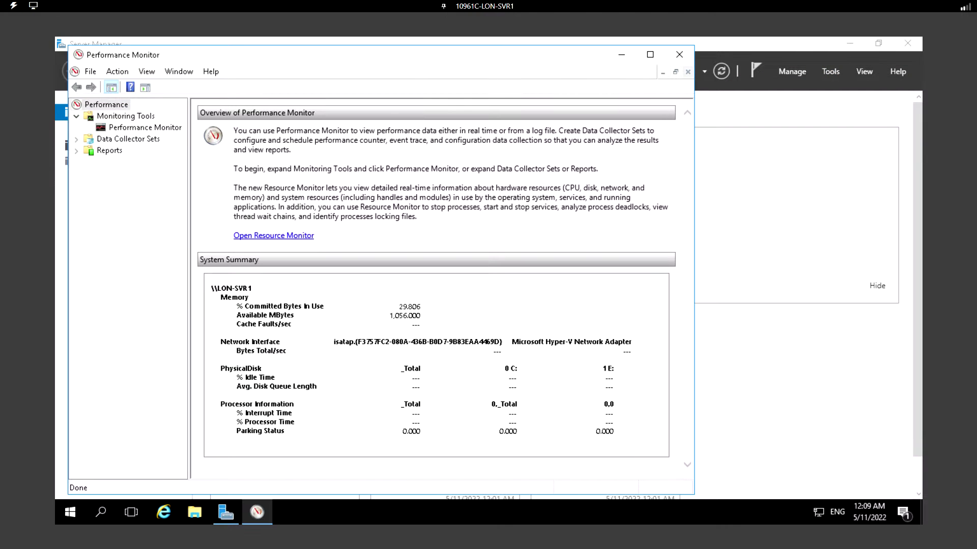
{"action": "left_click", "coordinate": [651, 55]}
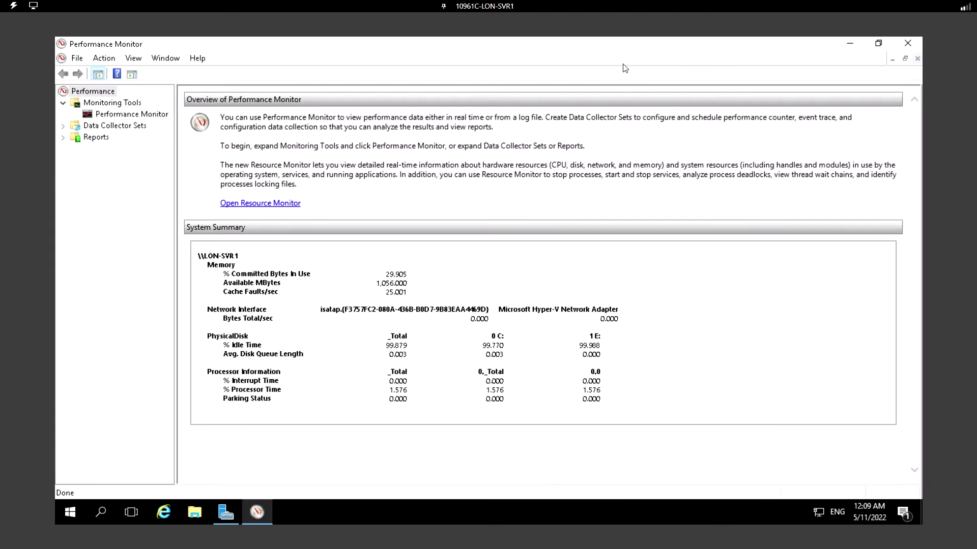
{"action": "left_click", "coordinate": [122, 116]}
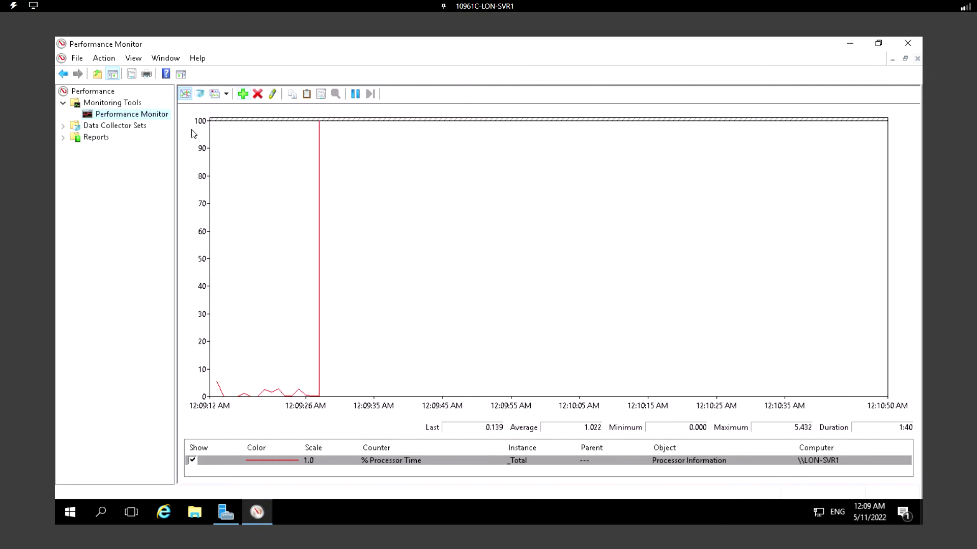
In Add Counters, expand the Server object and add its Bytes Total/sec counter.
{"action": "left_click", "coordinate": [243, 94]}
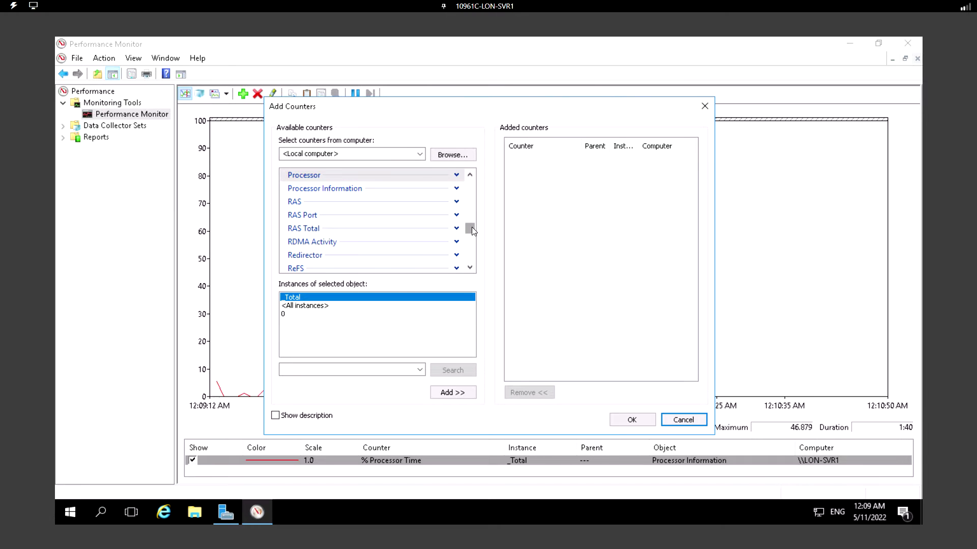
{"action": "left_click_drag", "start_coordinate": [472, 230], "coordinate": [473, 236]}
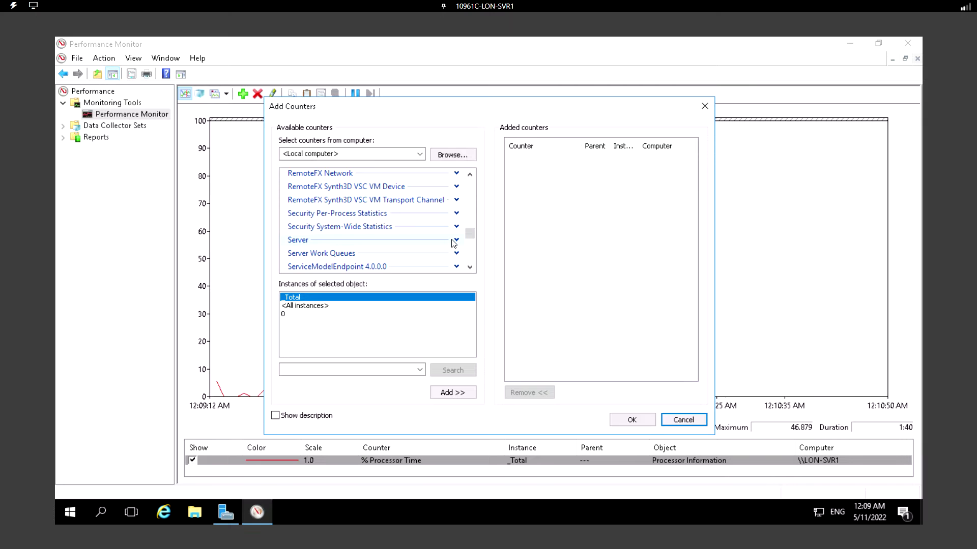
{"action": "left_click", "coordinate": [456, 240]}
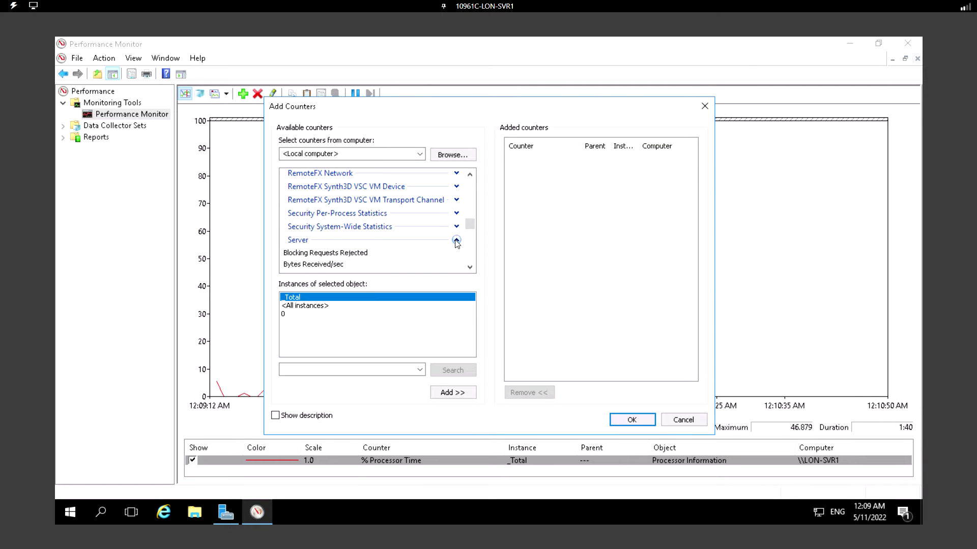
{"action": "left_click", "coordinate": [470, 267]}
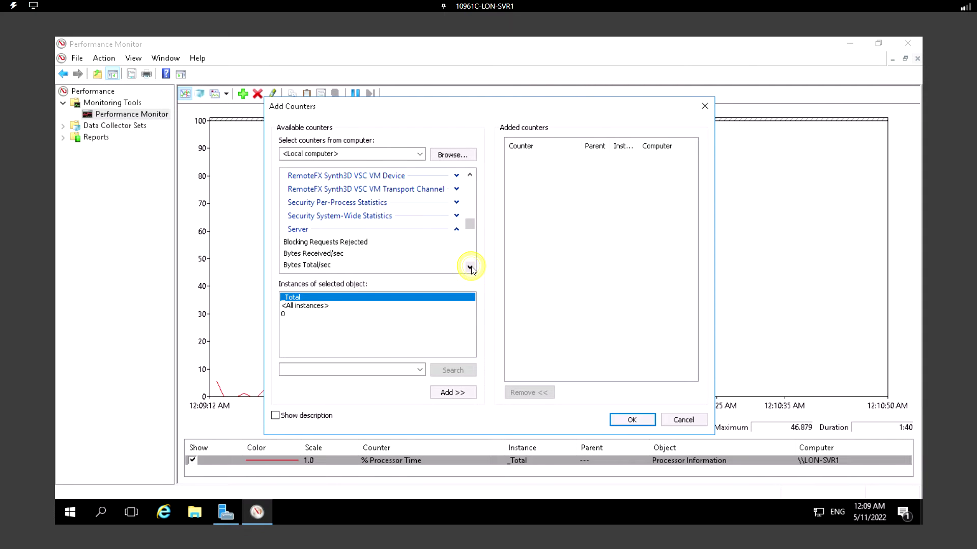
{"action": "left_click", "coordinate": [470, 267]}
{"action": "left_click", "coordinate": [470, 267]}
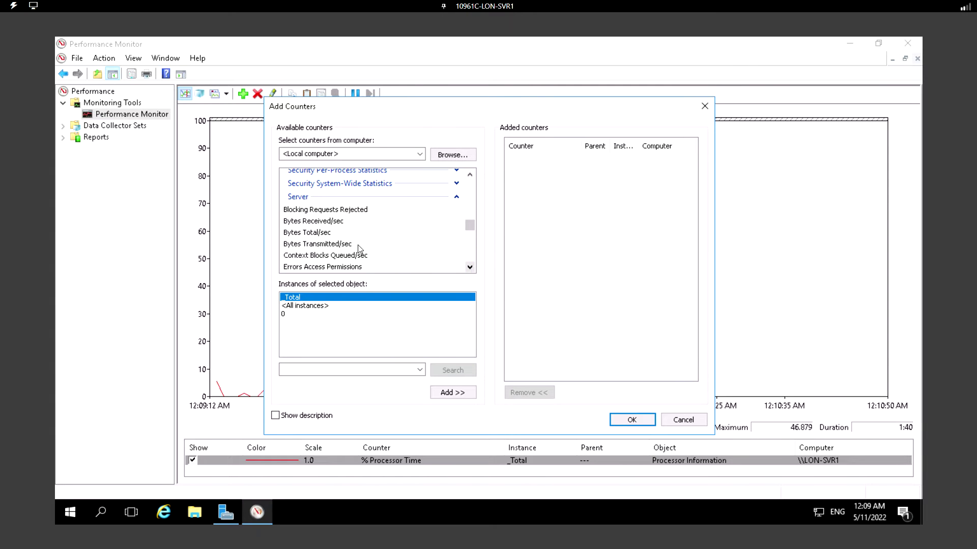
{"action": "left_click", "coordinate": [470, 267]}
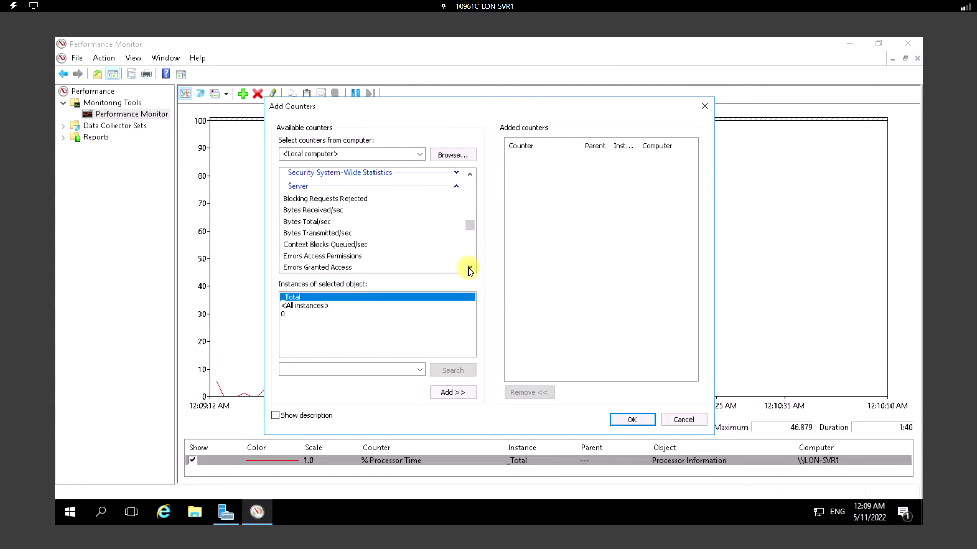
{"action": "left_click", "coordinate": [470, 267]}
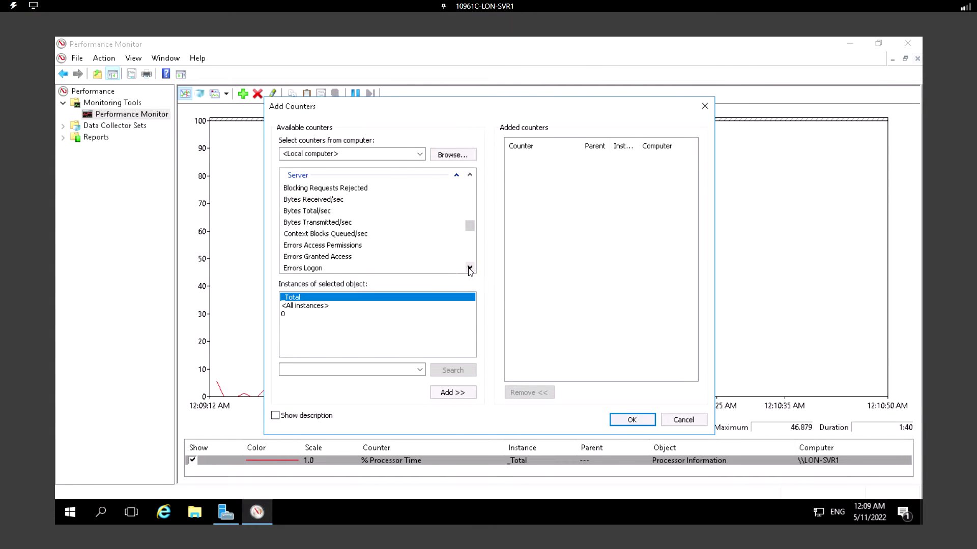
{"action": "left_click", "coordinate": [324, 211]}
{"action": "left_click", "coordinate": [450, 393]}
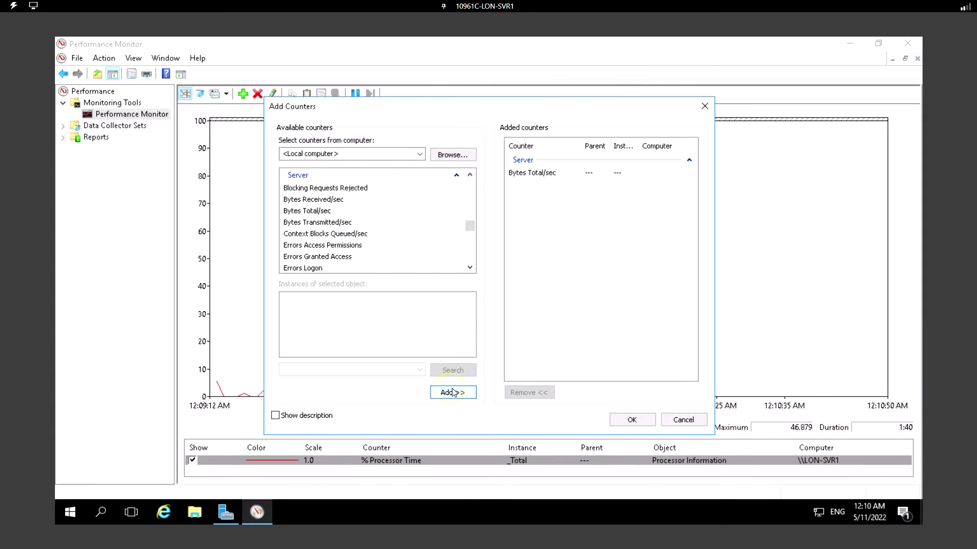
Confirm the added counter and open % Processor Time's properties from the legend.
{"action": "left_click", "coordinate": [633, 420]}
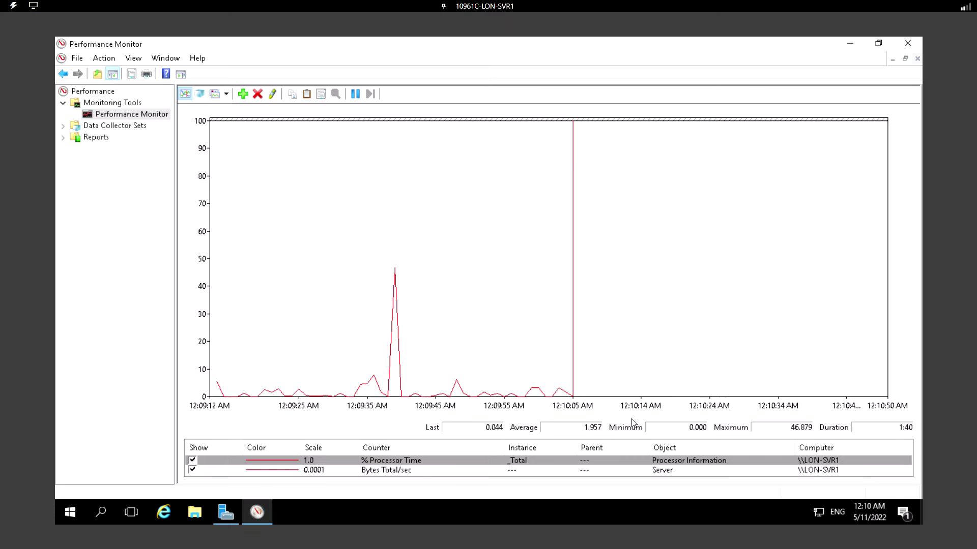
{"action": "left_click", "coordinate": [262, 471]}
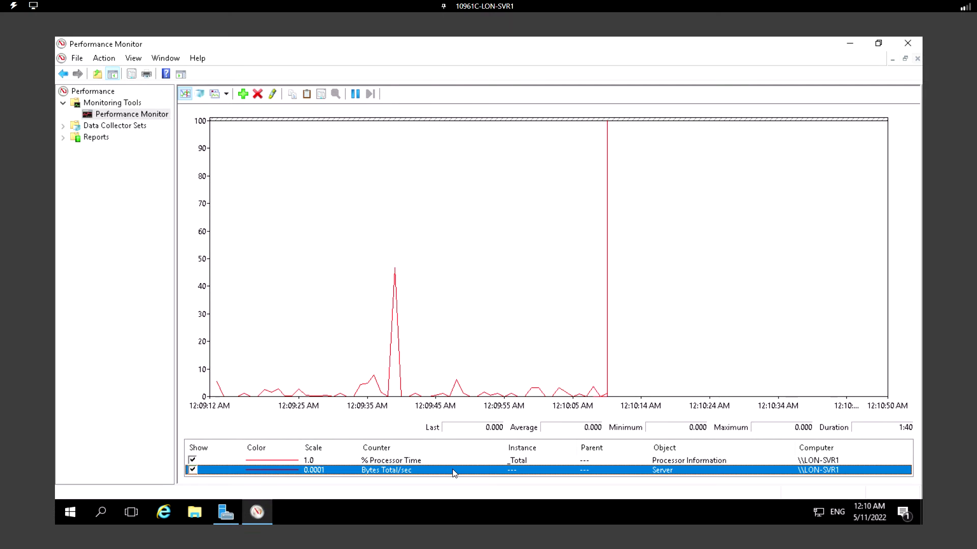
{"action": "left_click", "coordinate": [266, 462]}
{"action": "double_click", "coordinate": [266, 464]}
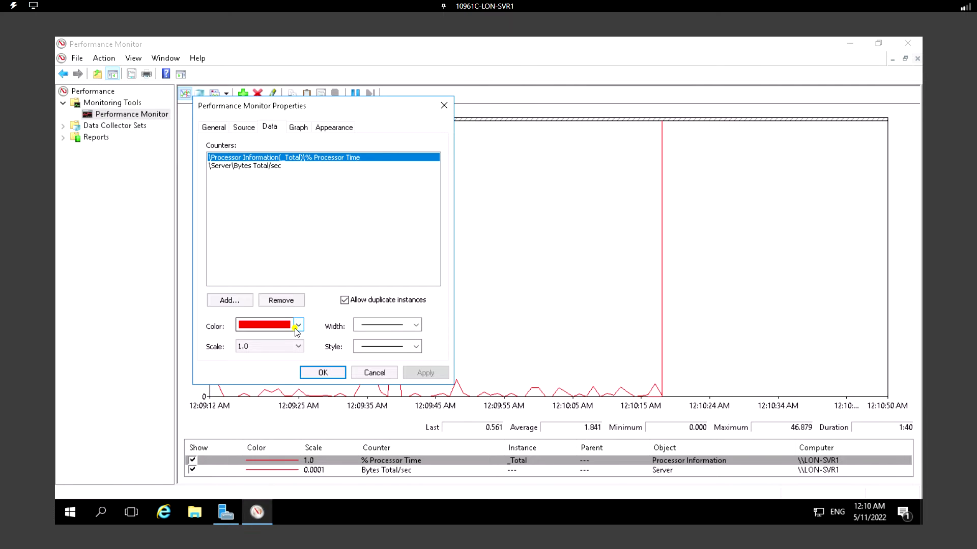
Make the % Processor Time line blue with a scale of 10.0 and apply it.
{"action": "left_click", "coordinate": [297, 328]}
{"action": "left_click", "coordinate": [284, 358]}
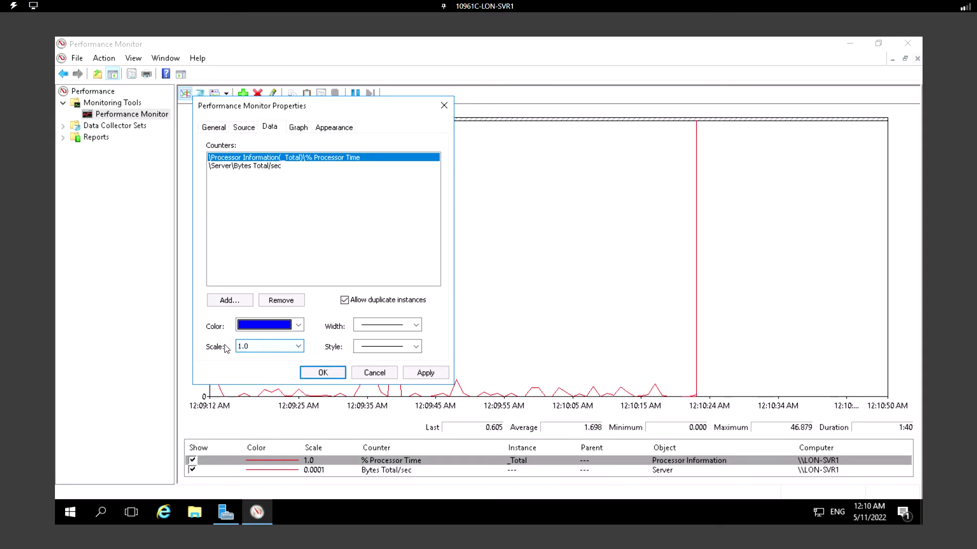
{"action": "left_click", "coordinate": [298, 345]}
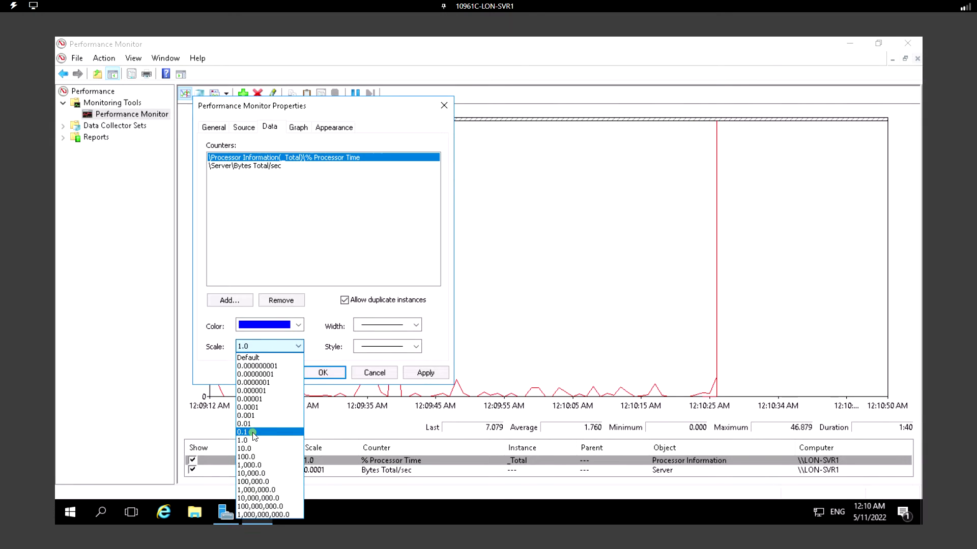
{"action": "left_click", "coordinate": [275, 432]}
{"action": "left_click", "coordinate": [426, 373]}
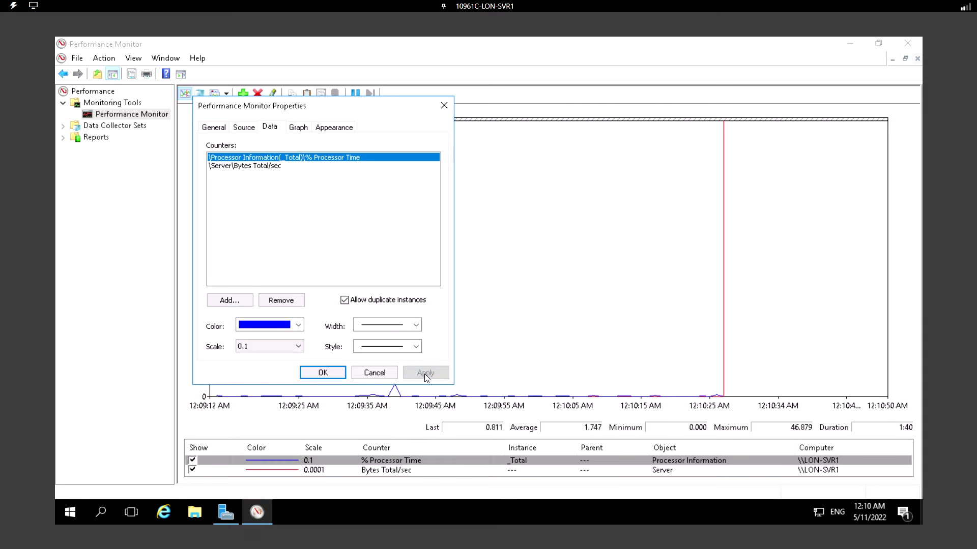
{"action": "left_click", "coordinate": [298, 348]}
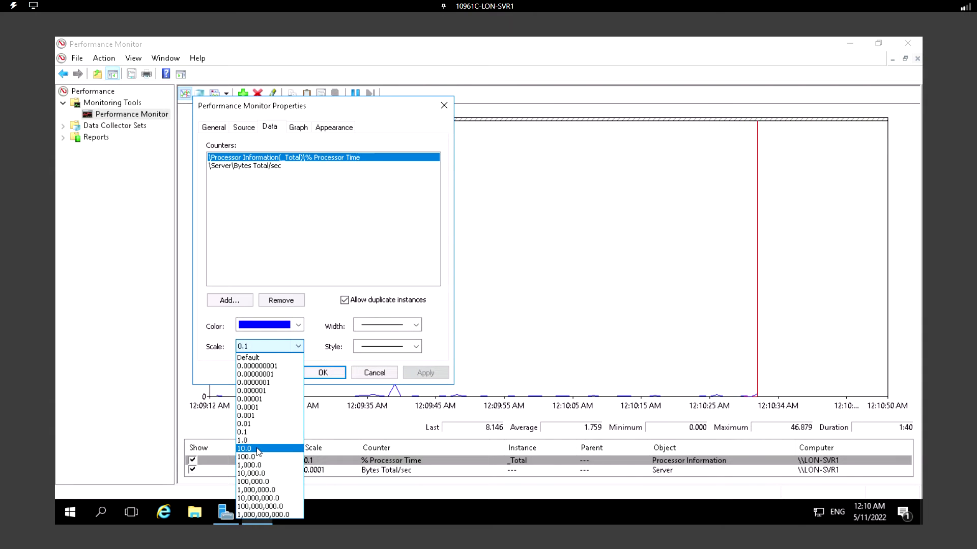
{"action": "left_click", "coordinate": [258, 449]}
{"action": "left_click", "coordinate": [426, 374]}
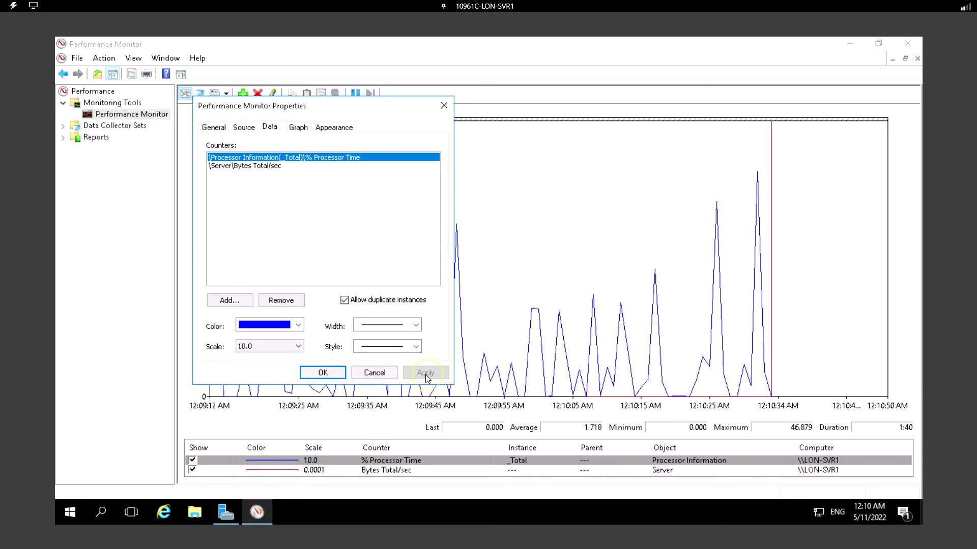
{"action": "left_click", "coordinate": [323, 373]}
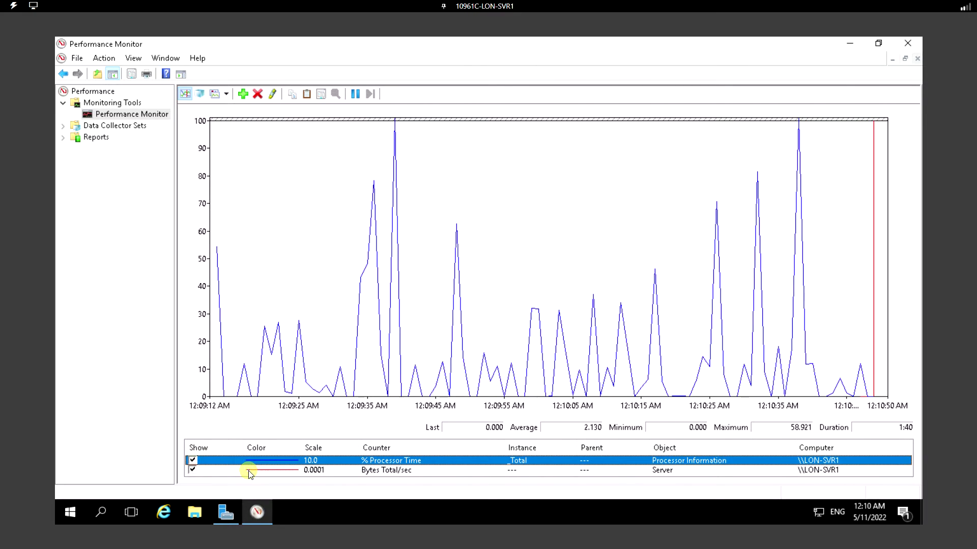
Delete the Bytes Total/sec counter from the graph.
{"action": "left_click", "coordinate": [251, 470]}
{"action": "left_click", "coordinate": [193, 461]}
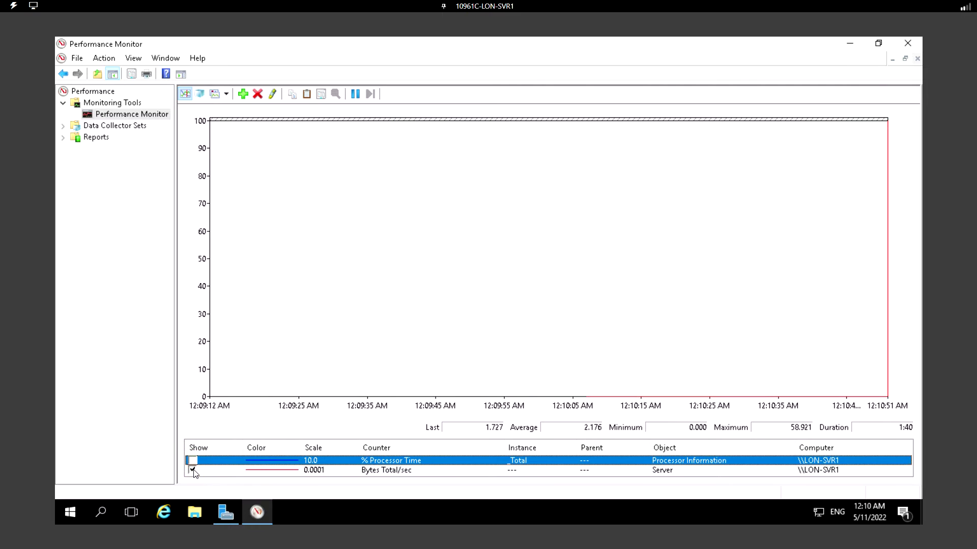
{"action": "left_click", "coordinate": [260, 472]}
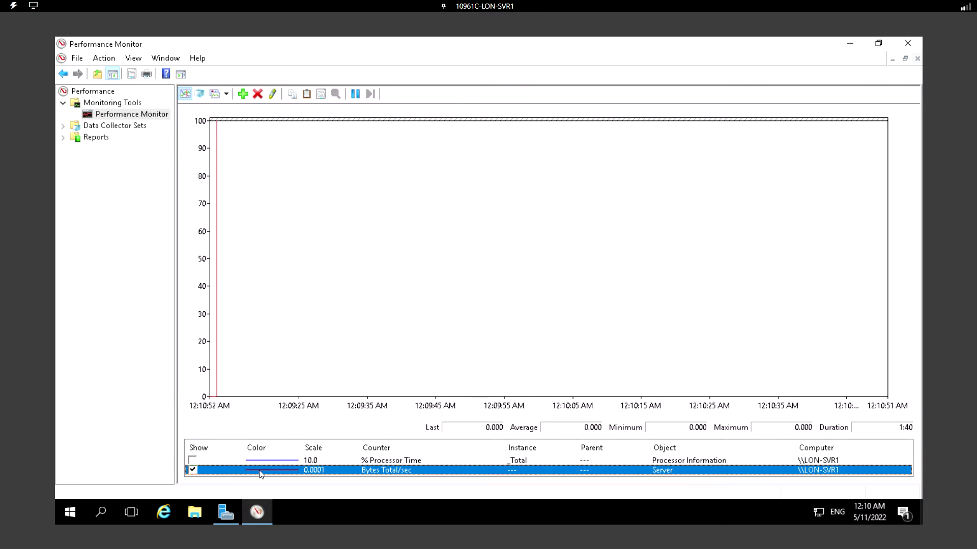
{"action": "left_click", "coordinate": [257, 95]}
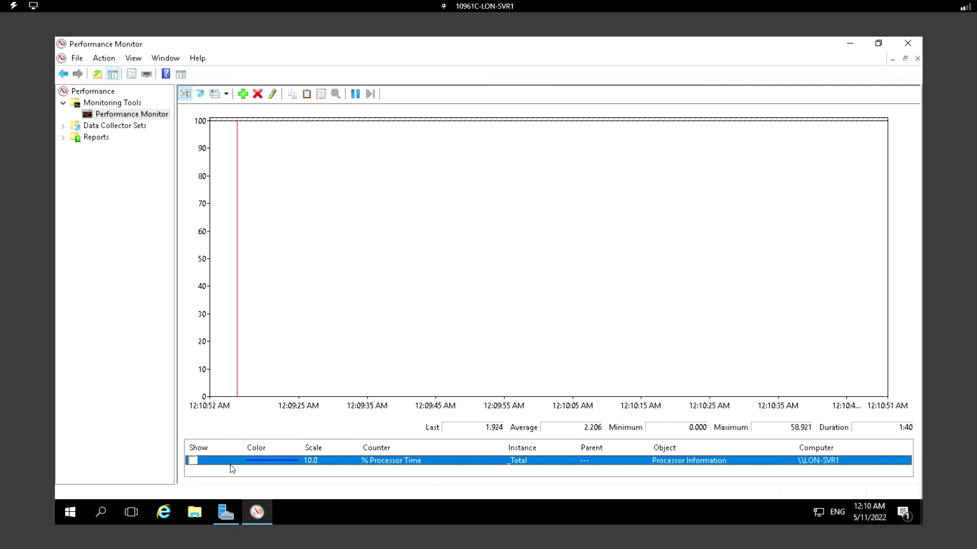
Toggle the % Processor Time line off and back on, then expand Data Collector Sets.
{"action": "left_click", "coordinate": [193, 461]}
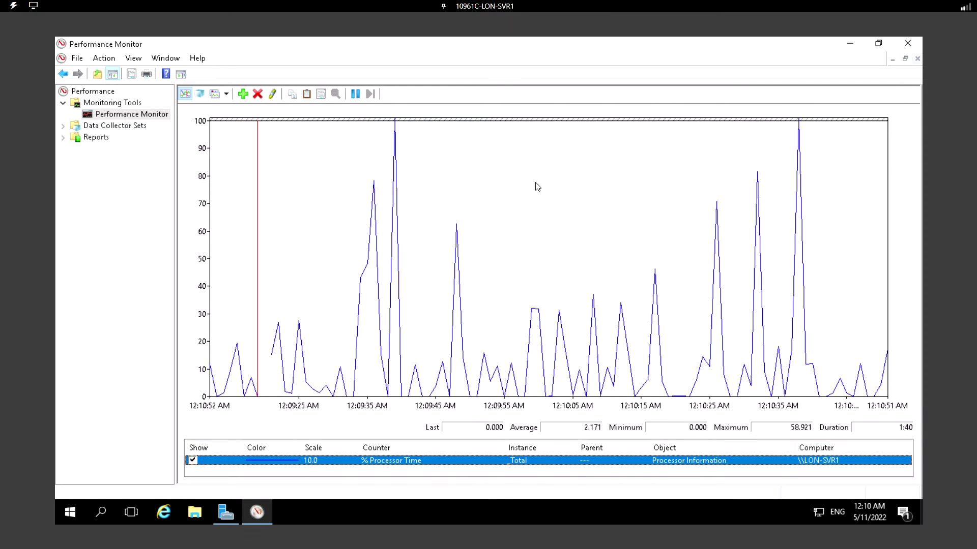
{"action": "left_click", "coordinate": [193, 460]}
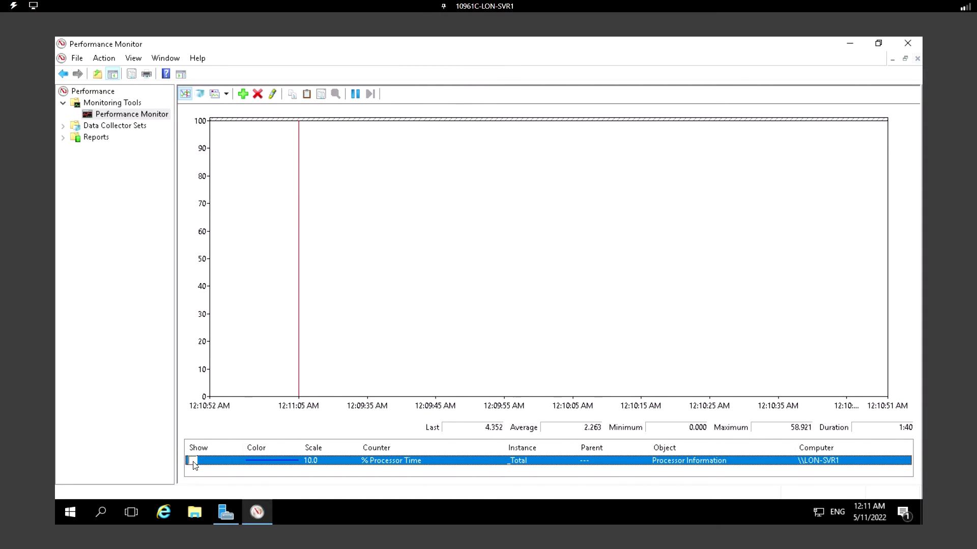
{"action": "left_click", "coordinate": [193, 463]}
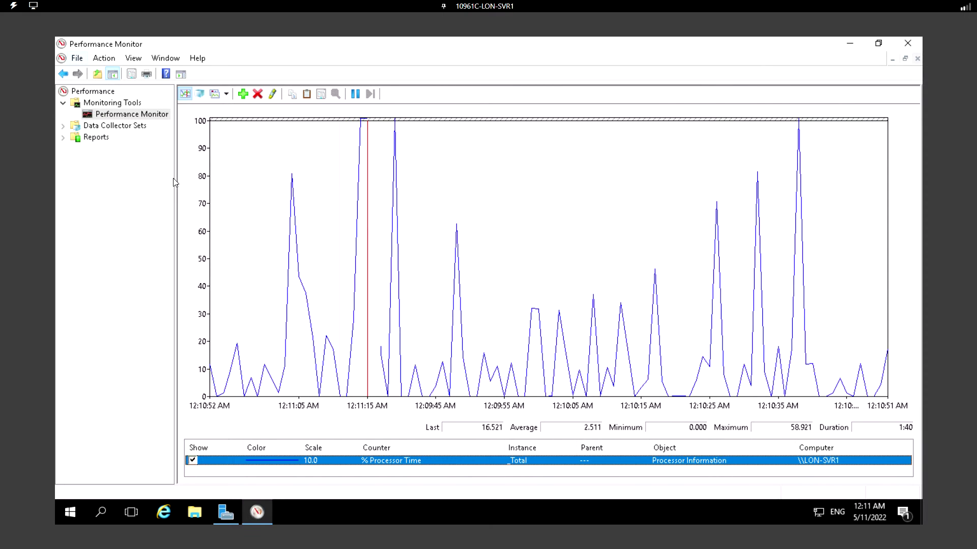
{"action": "left_click", "coordinate": [63, 126]}
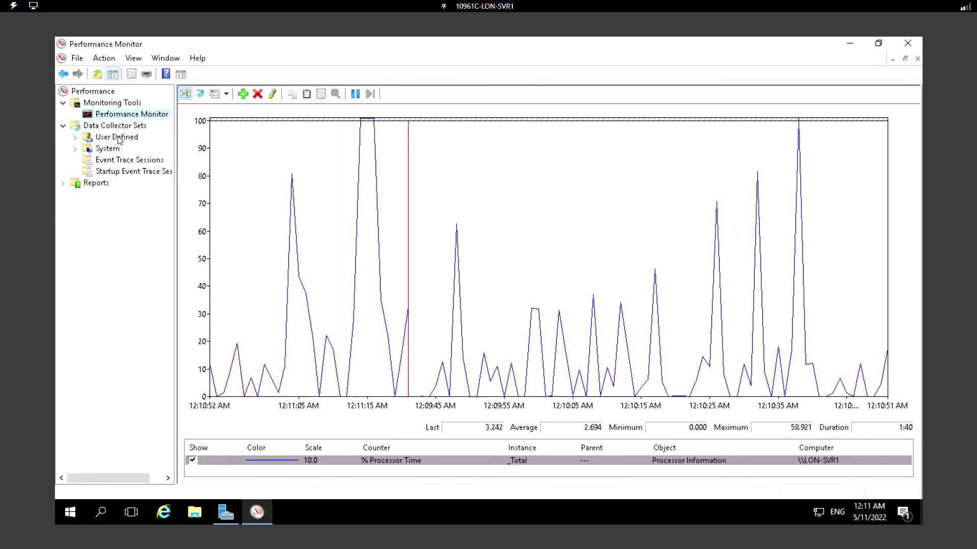
Under User Defined, start a new Data Collector Set from the context menu.
{"action": "left_click", "coordinate": [75, 138]}
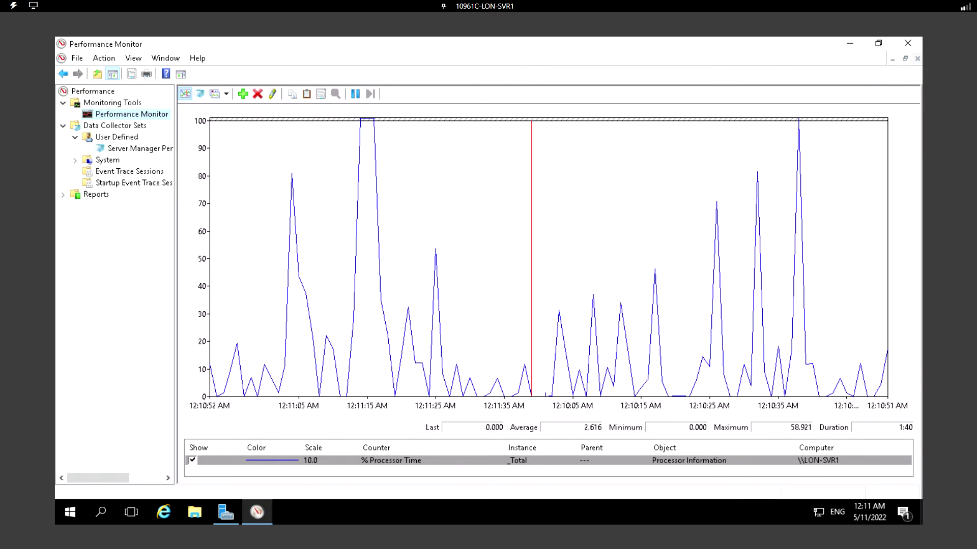
{"action": "left_click", "coordinate": [111, 140]}
{"action": "right_click", "coordinate": [111, 141]}
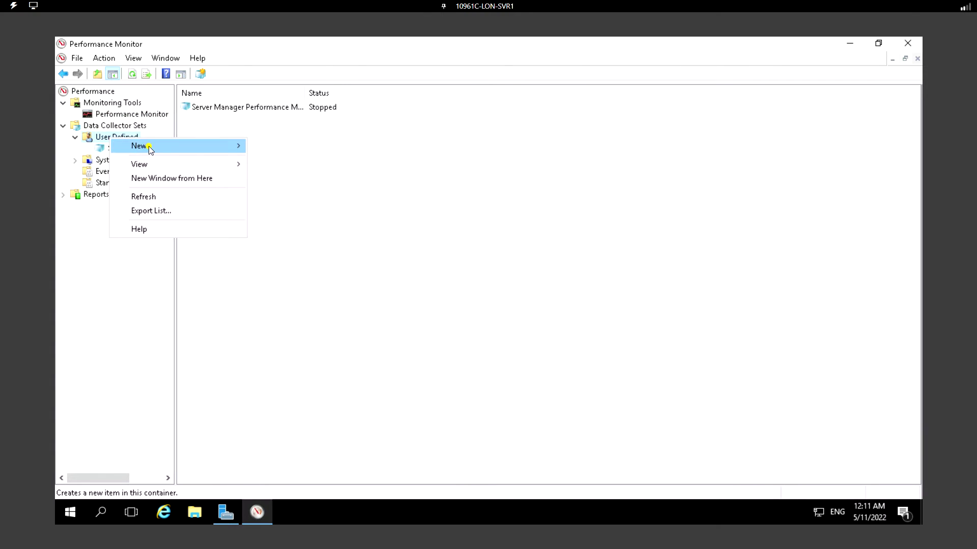
{"action": "mouse_move", "coordinate": [191, 146]}
{"action": "left_click", "coordinate": [304, 147]}
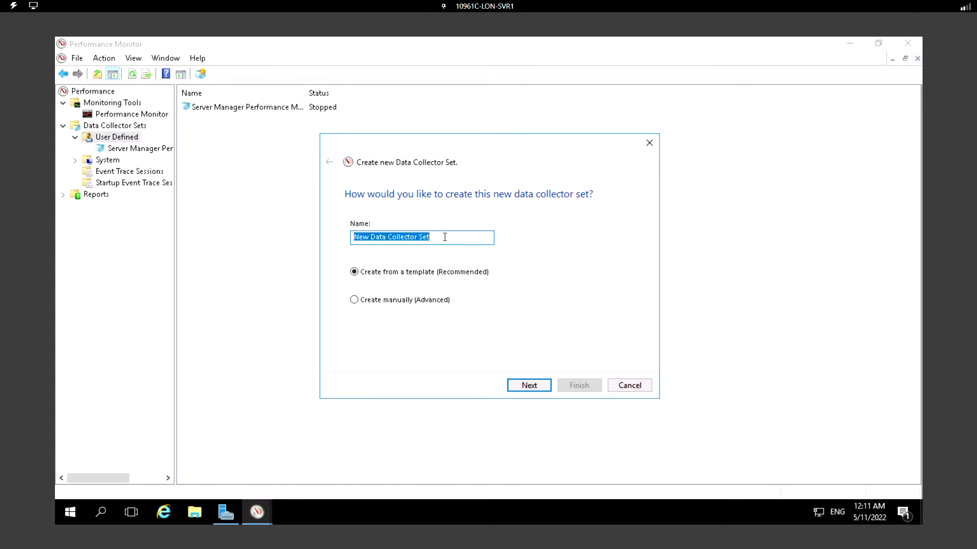
Build the set from the System Performance template, keeping the default name and save location.
{"action": "left_click", "coordinate": [355, 301]}
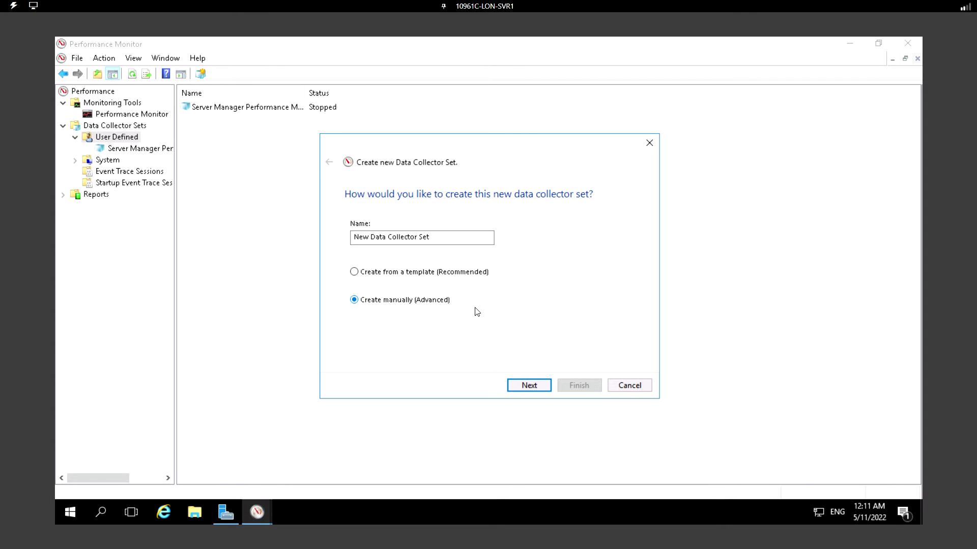
{"action": "left_click", "coordinate": [354, 273]}
{"action": "left_click", "coordinate": [437, 238]}
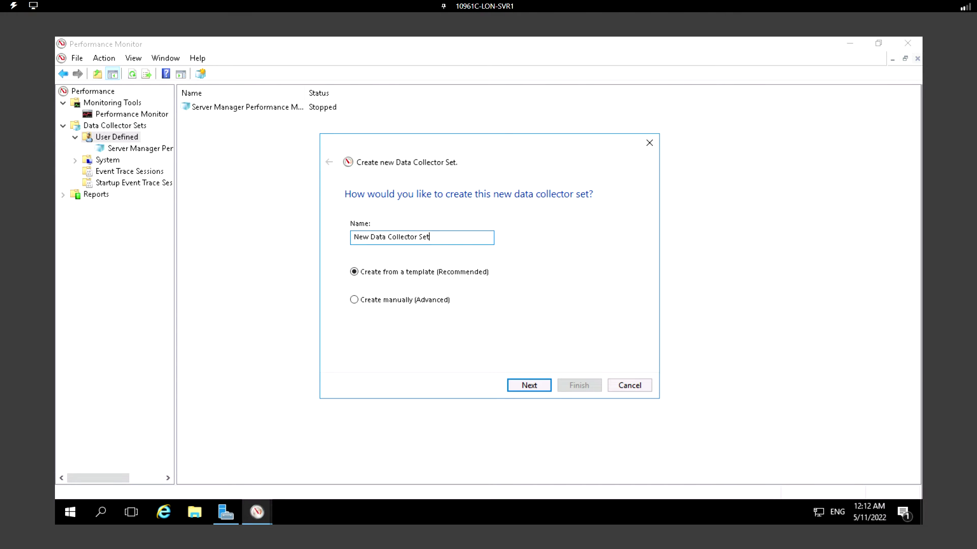
{"action": "left_click", "coordinate": [527, 387]}
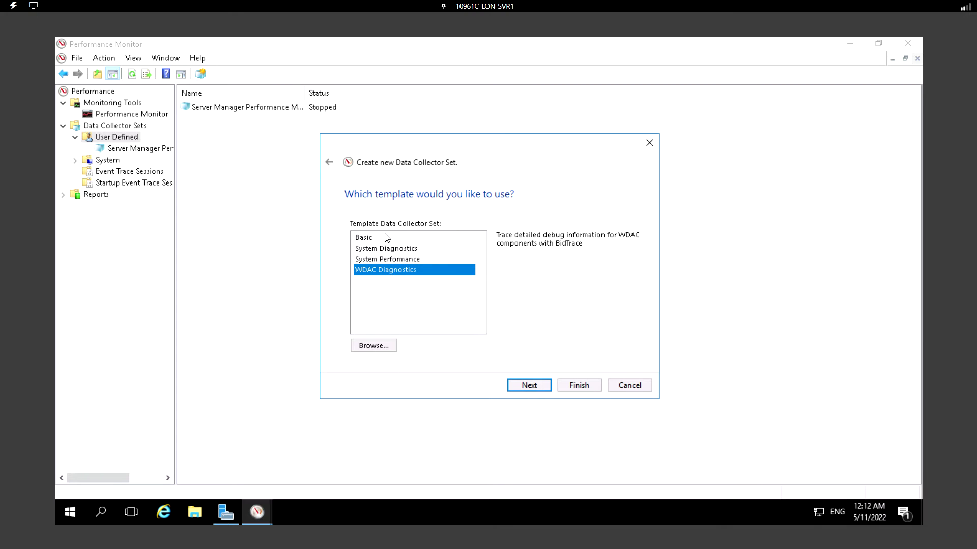
{"action": "left_click", "coordinate": [402, 261]}
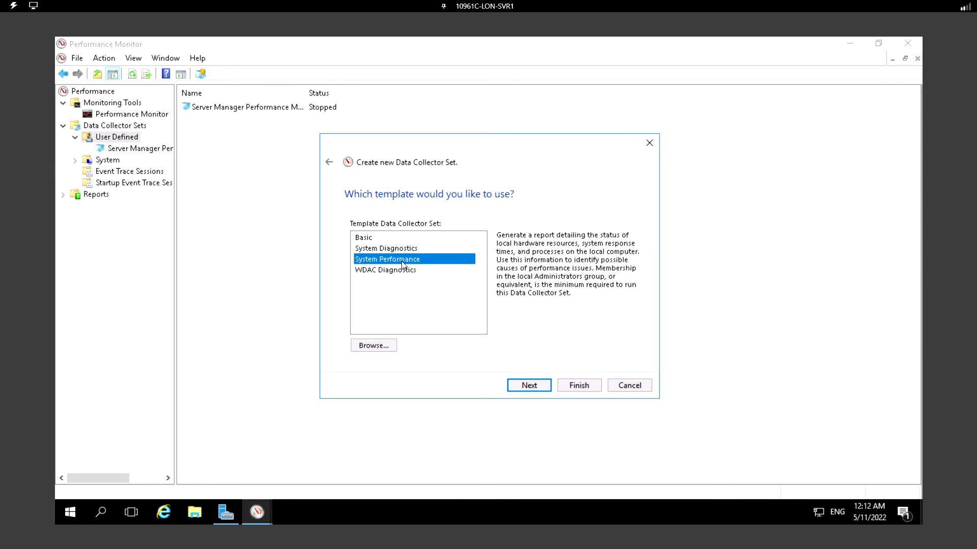
{"action": "left_click", "coordinate": [538, 391]}
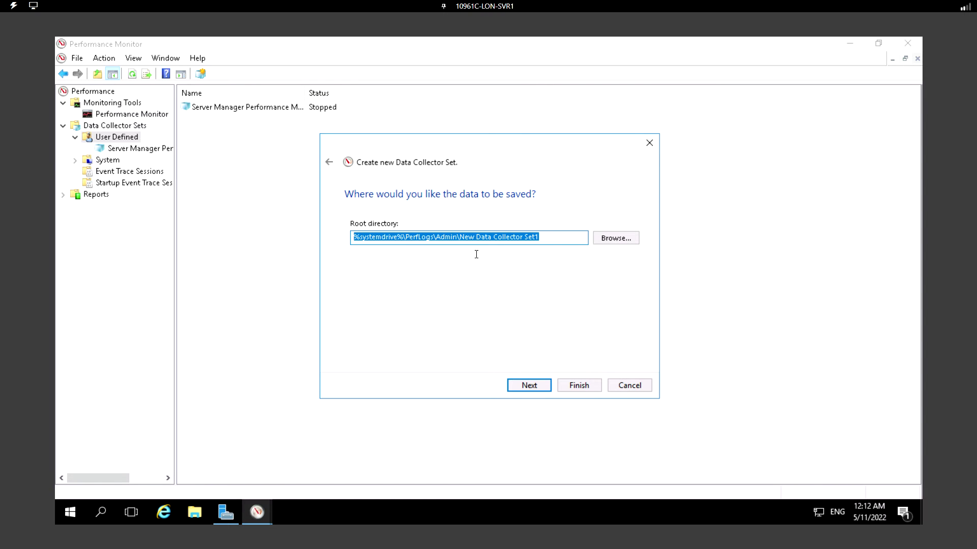
{"action": "left_click", "coordinate": [540, 389]}
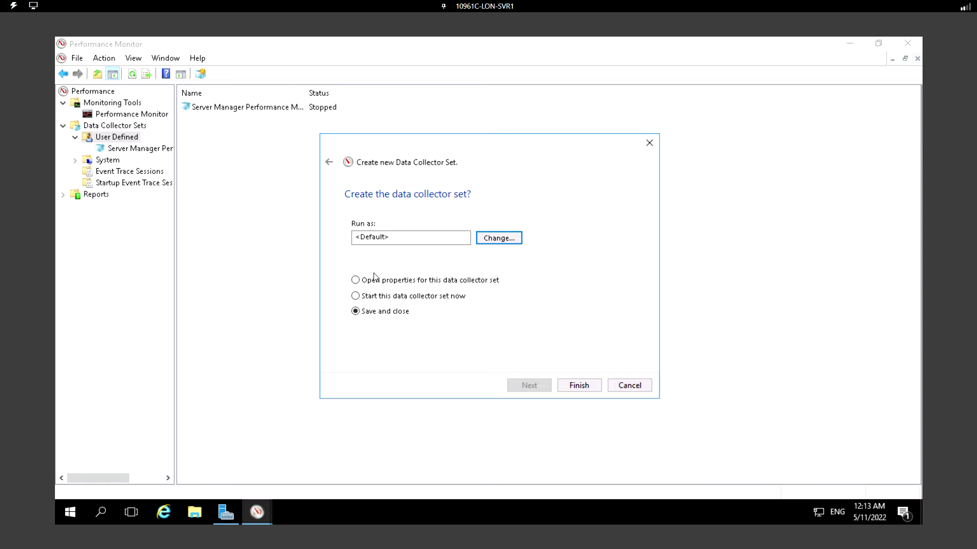
{"action": "left_click", "coordinate": [589, 389]}
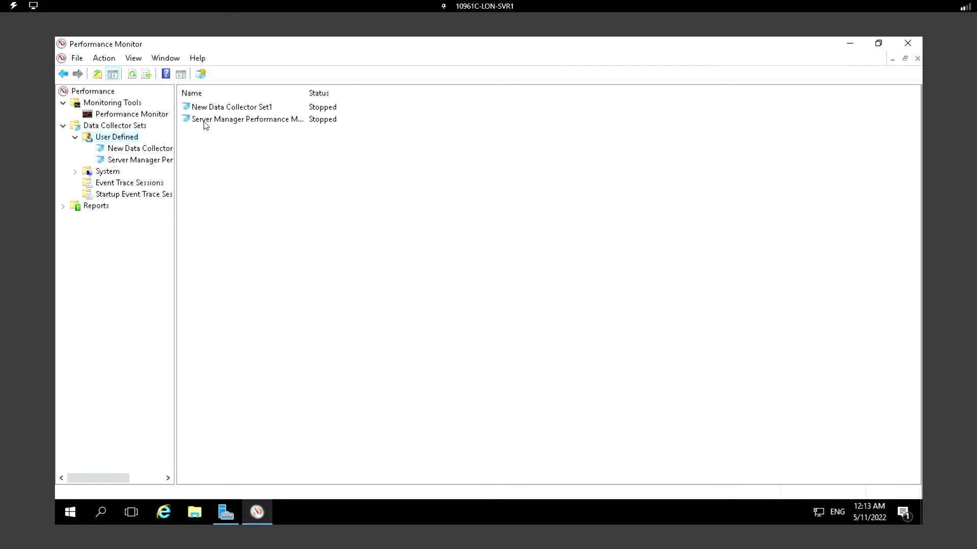
Open New Data Collector Set1 and view, then close, its Performance Counter collector's properties.
{"action": "left_click", "coordinate": [144, 149]}
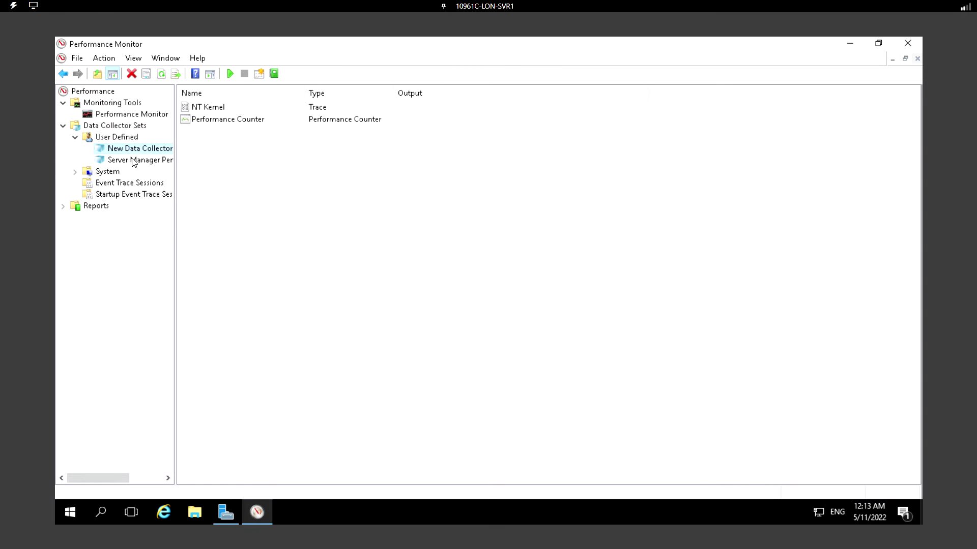
{"action": "double_click", "coordinate": [228, 118]}
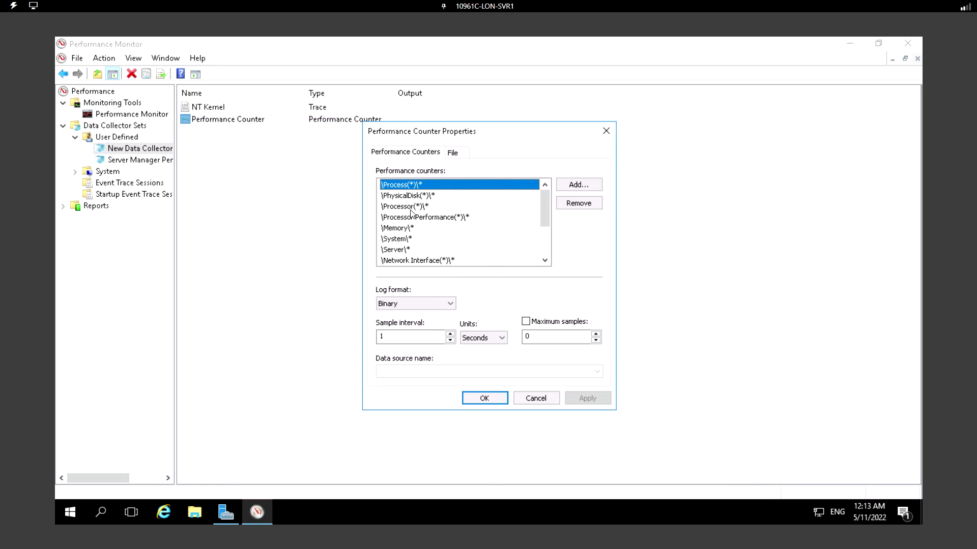
{"action": "left_click", "coordinate": [536, 399]}
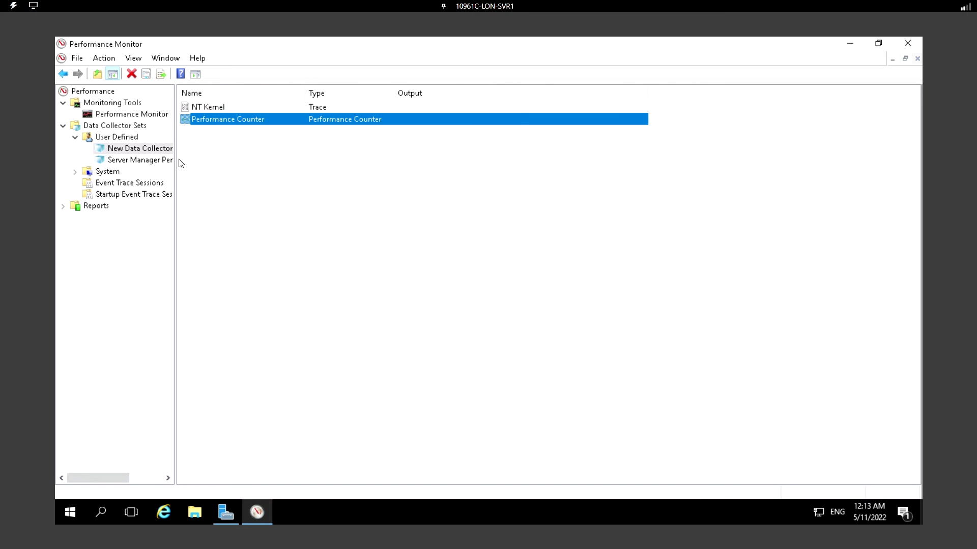
{"action": "double_click", "coordinate": [235, 119]}
{"action": "left_click", "coordinate": [605, 131]}
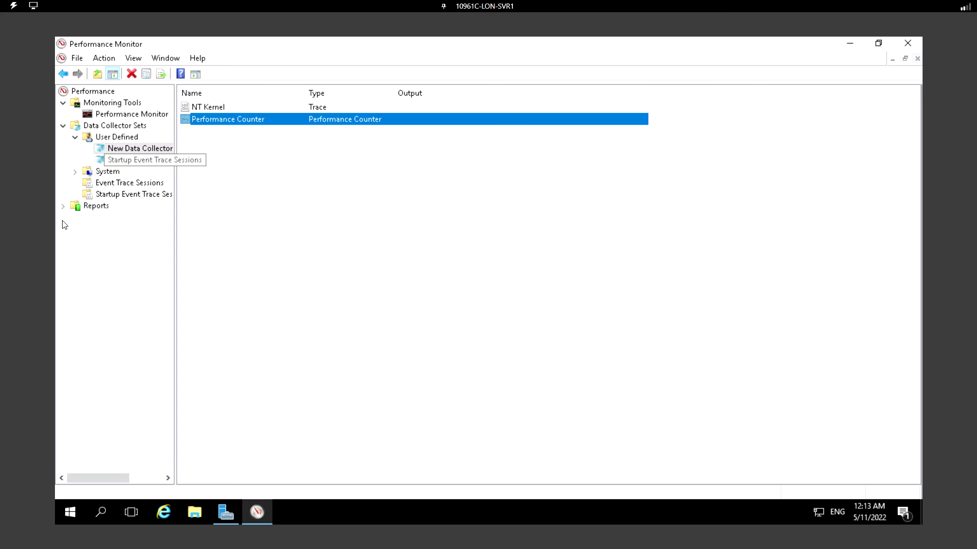
Expand Reports, its User Defined and System nodes, and check New Data Collector Set1's reports.
{"action": "left_click", "coordinate": [63, 206]}
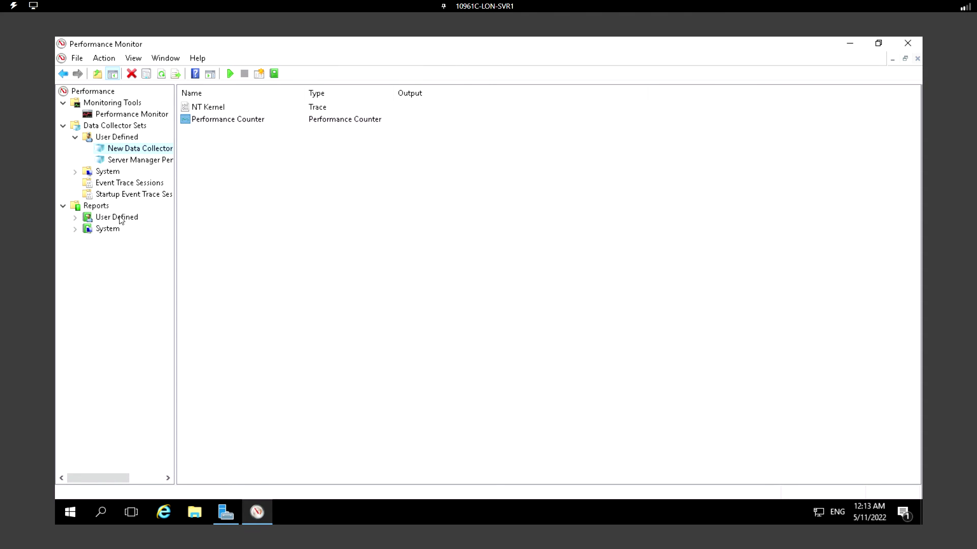
{"action": "left_click", "coordinate": [76, 219]}
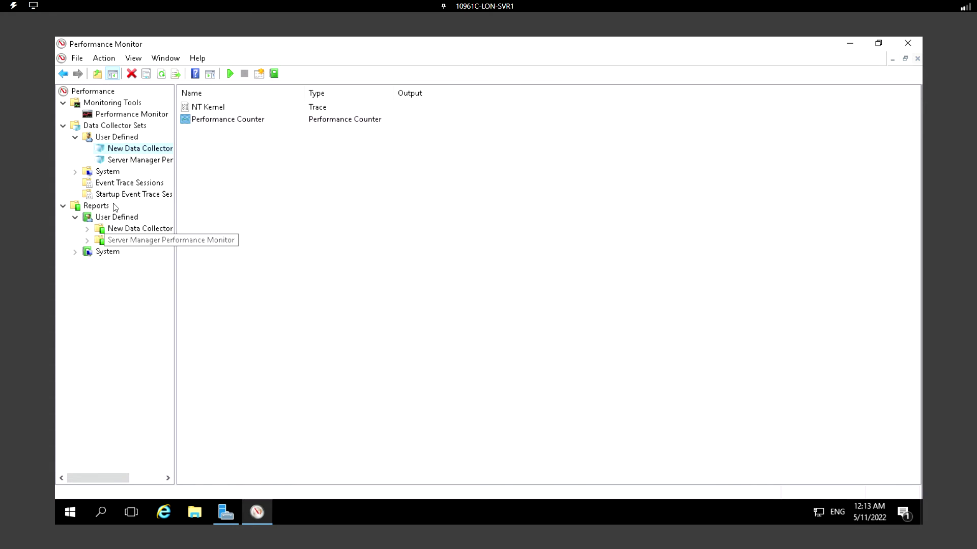
{"action": "left_click", "coordinate": [123, 230]}
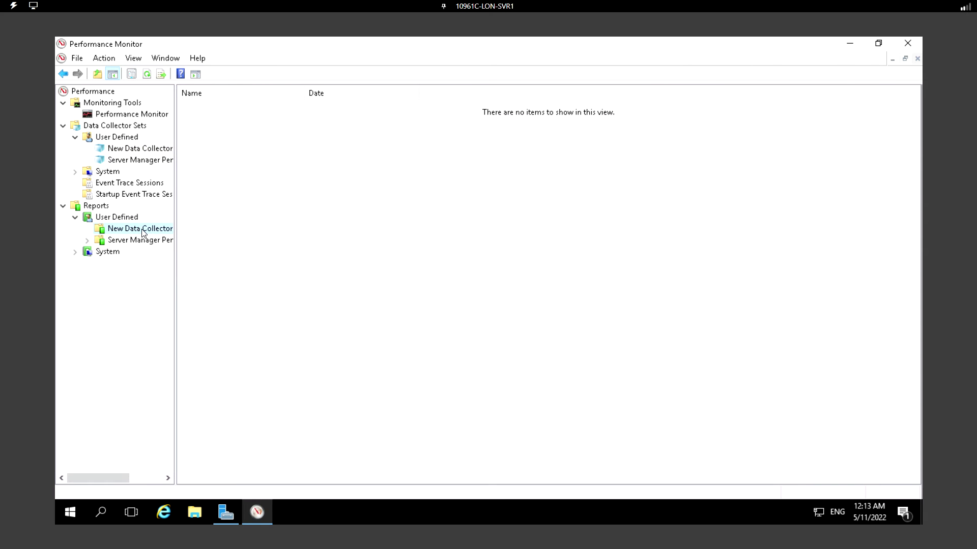
{"action": "left_click", "coordinate": [87, 242]}
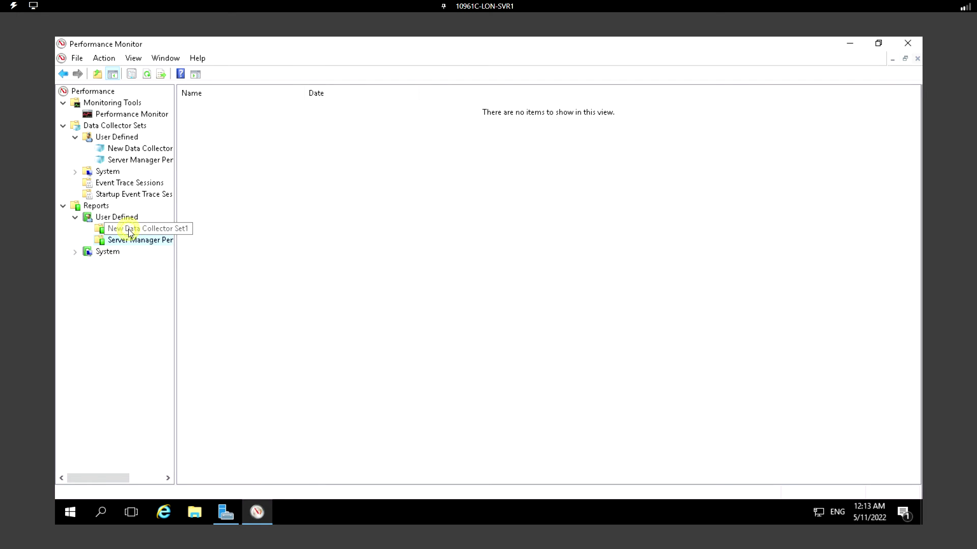
{"action": "right_click", "coordinate": [129, 232]}
{"action": "mouse_move", "coordinate": [213, 239]}
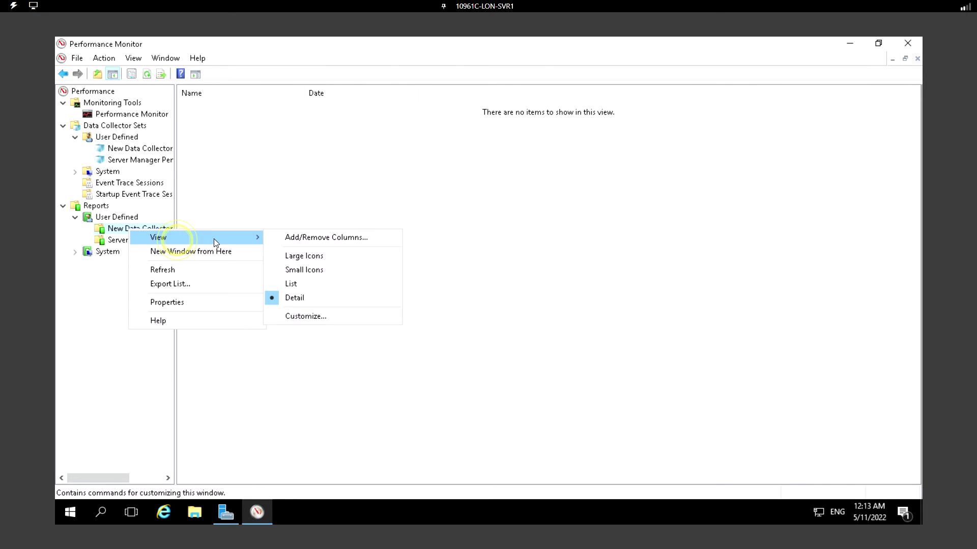
{"action": "left_click", "coordinate": [281, 179]}
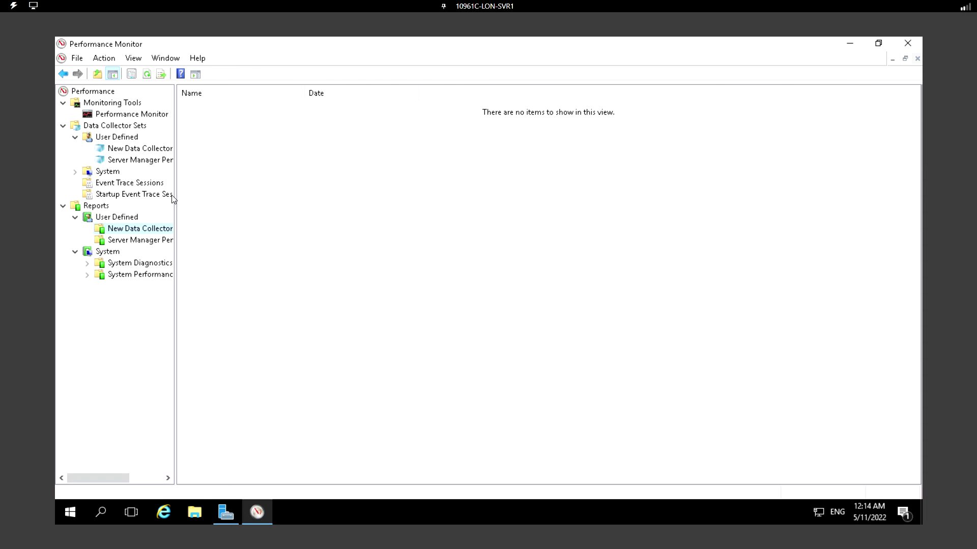
{"action": "left_click", "coordinate": [127, 153]}
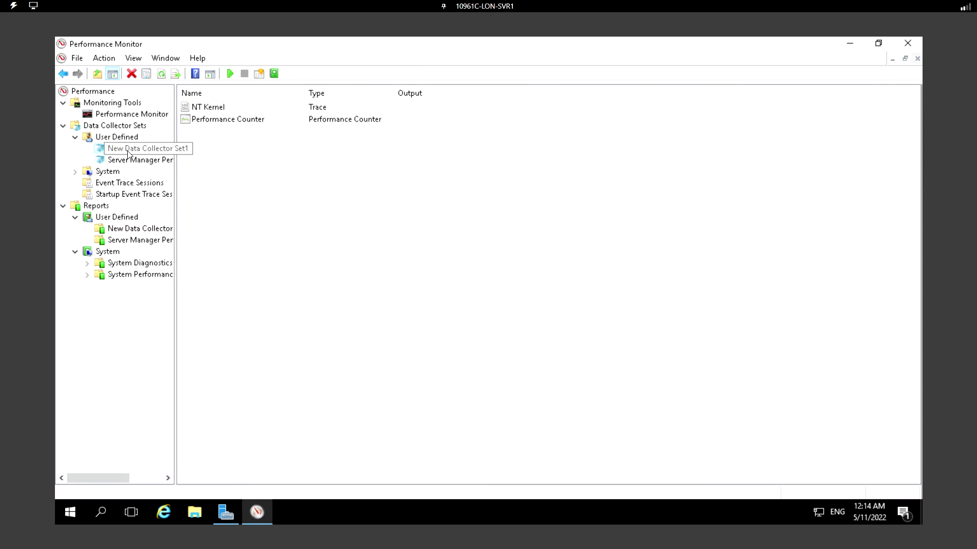
{"action": "left_click", "coordinate": [230, 75]}
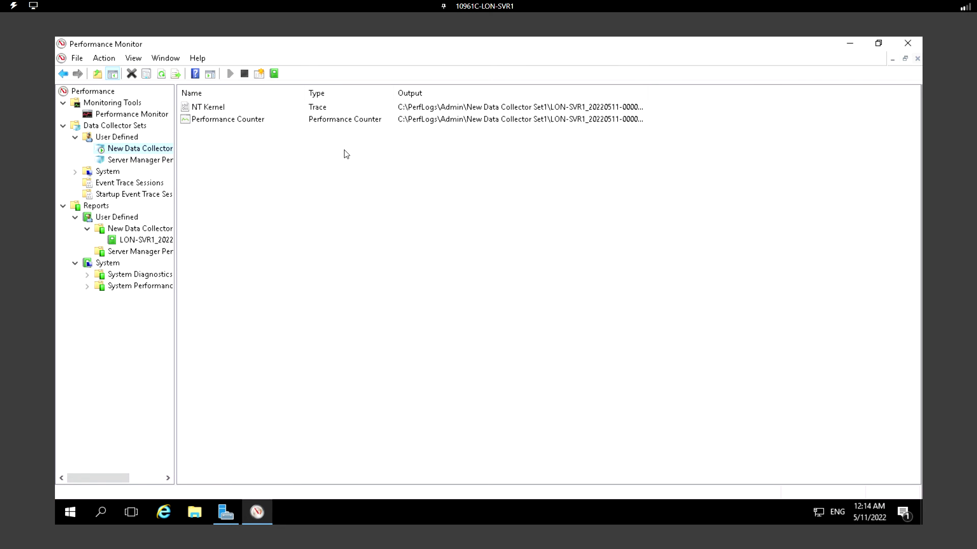
{"action": "left_click", "coordinate": [420, 124]}
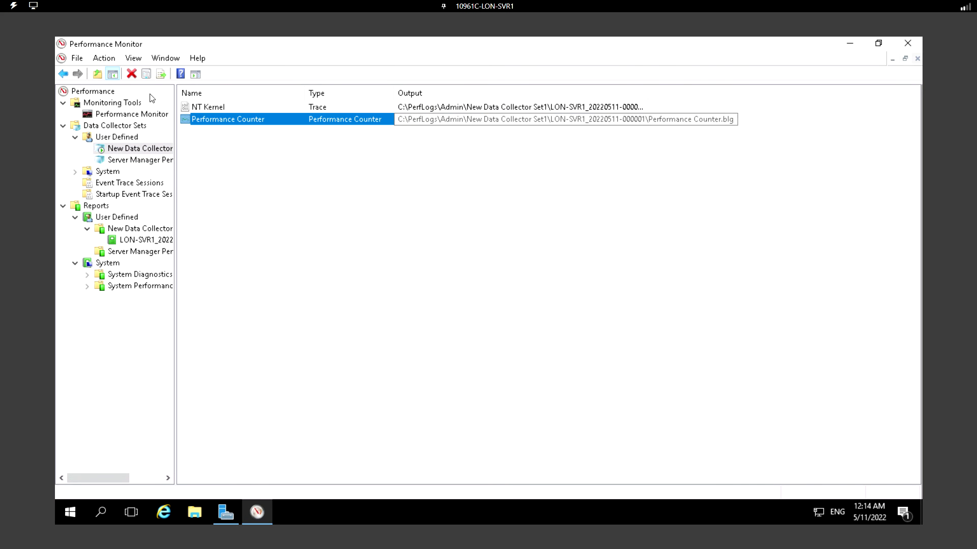
{"action": "left_click", "coordinate": [122, 116]}
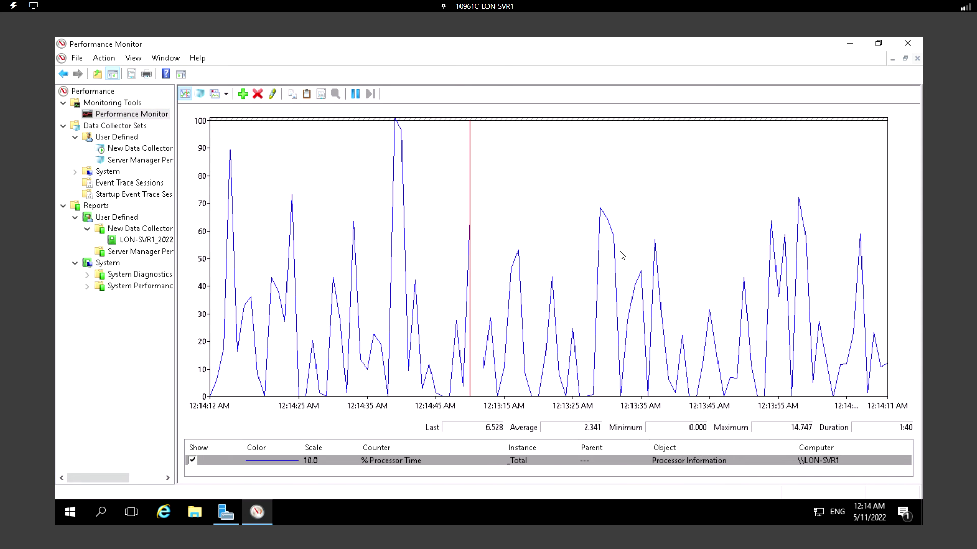
{"action": "left_click", "coordinate": [135, 240]}
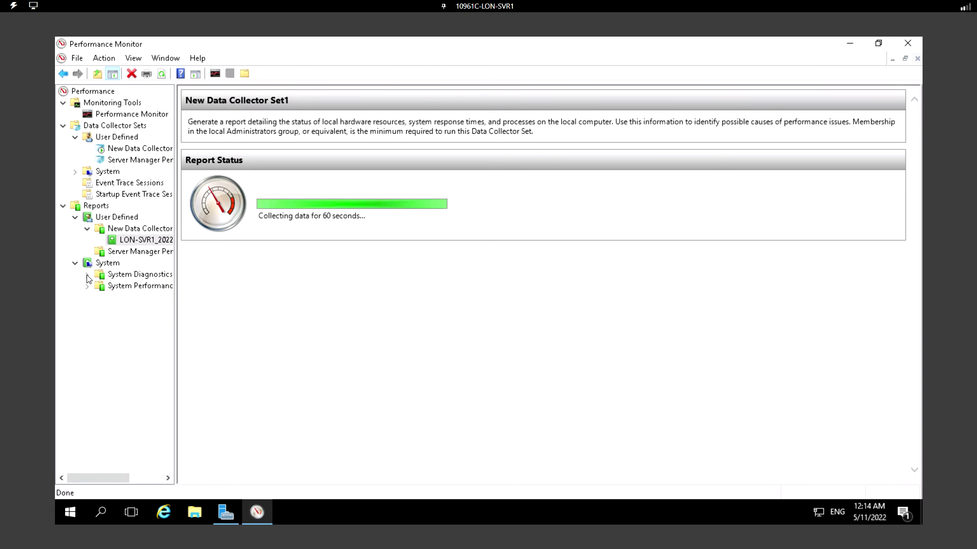
Track the 60-second collection, alternating between the running report and the set's collectors.
{"action": "left_click", "coordinate": [75, 263]}
{"action": "left_click", "coordinate": [127, 229]}
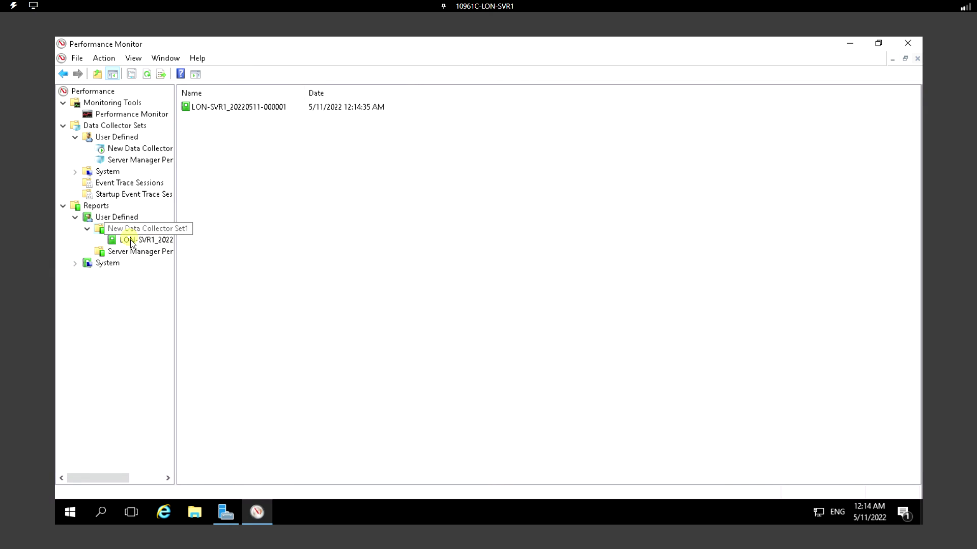
{"action": "left_click", "coordinate": [129, 240]}
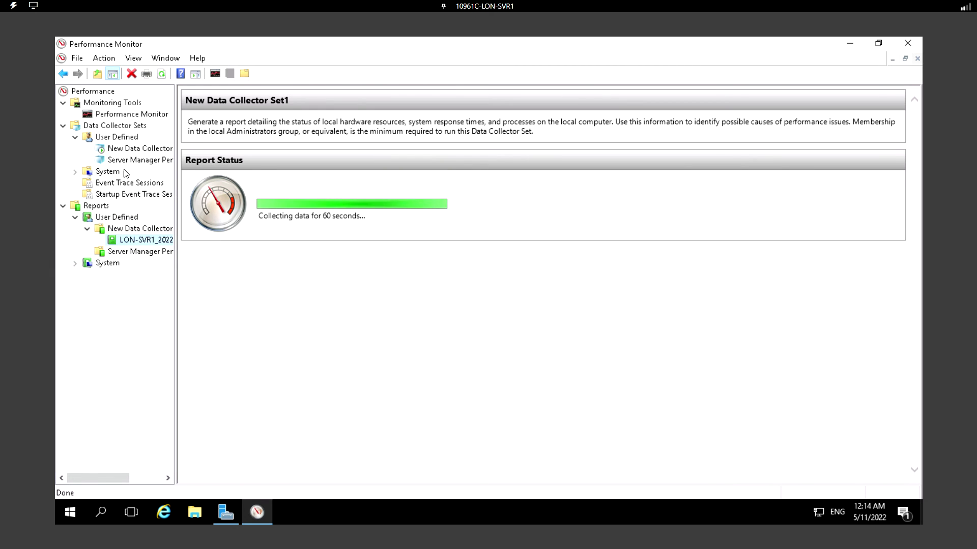
{"action": "left_click", "coordinate": [134, 150]}
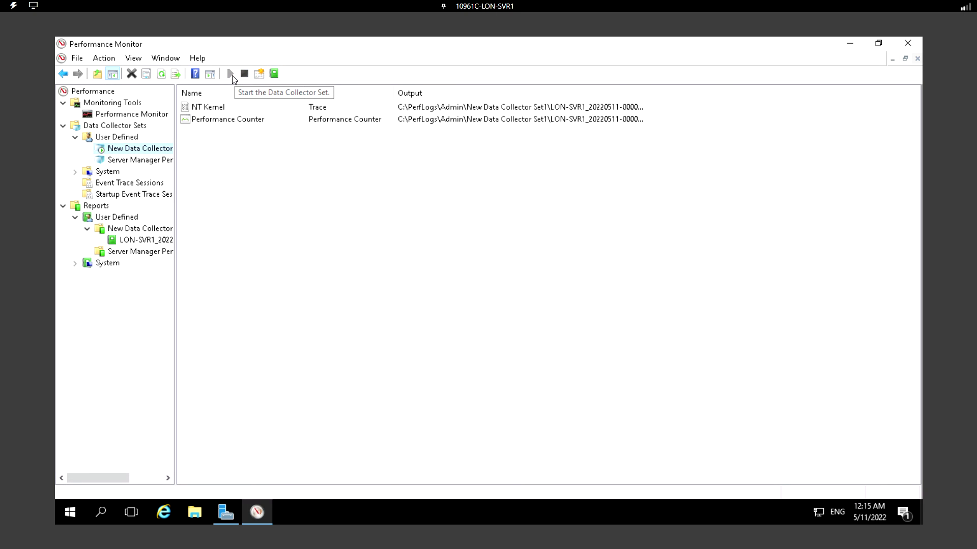
{"action": "left_click", "coordinate": [344, 124]}
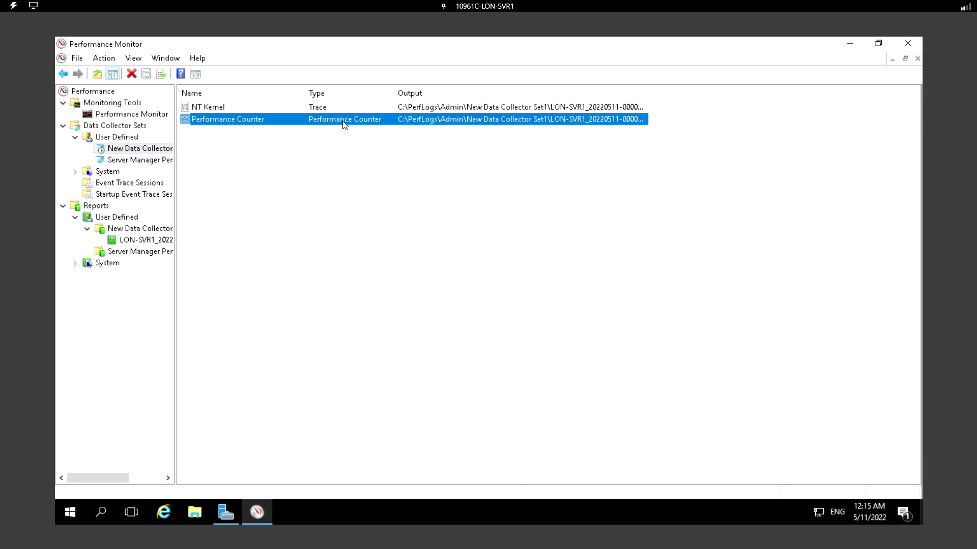
{"action": "left_click", "coordinate": [131, 241]}
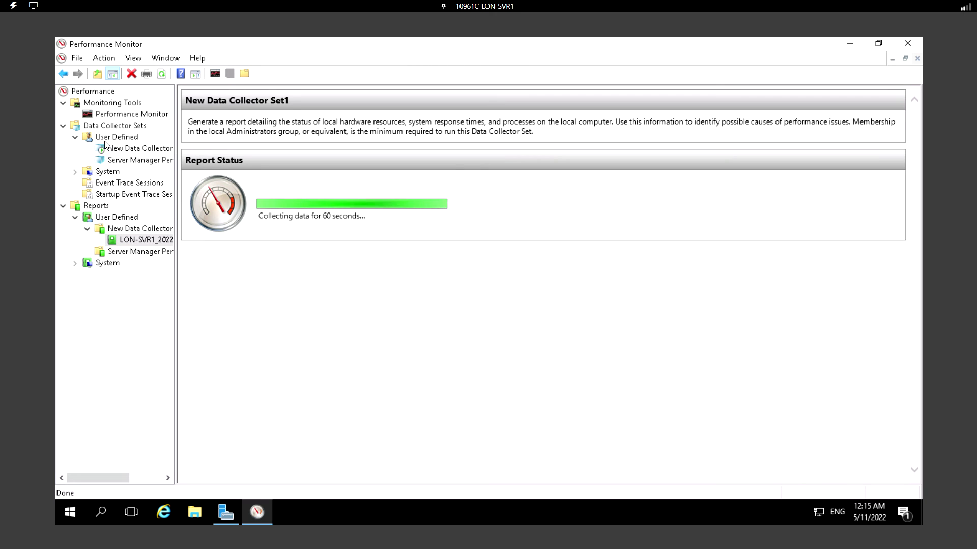
{"action": "left_click", "coordinate": [127, 149]}
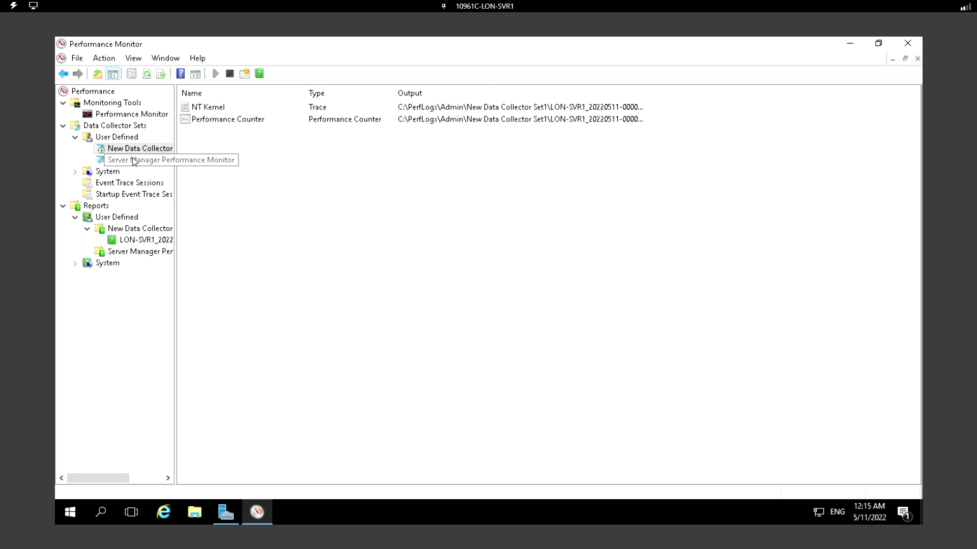
{"action": "left_click", "coordinate": [129, 244]}
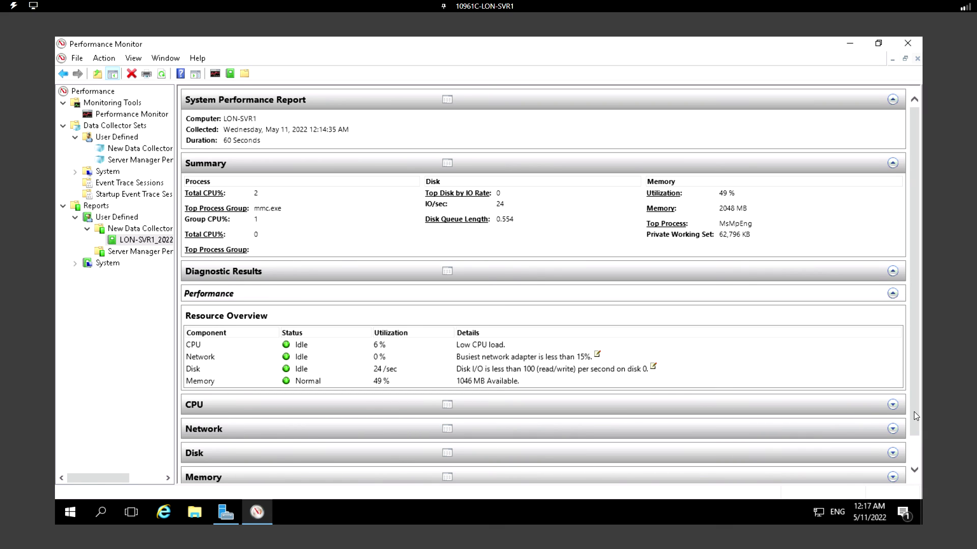
{"action": "left_click", "coordinate": [893, 406]}
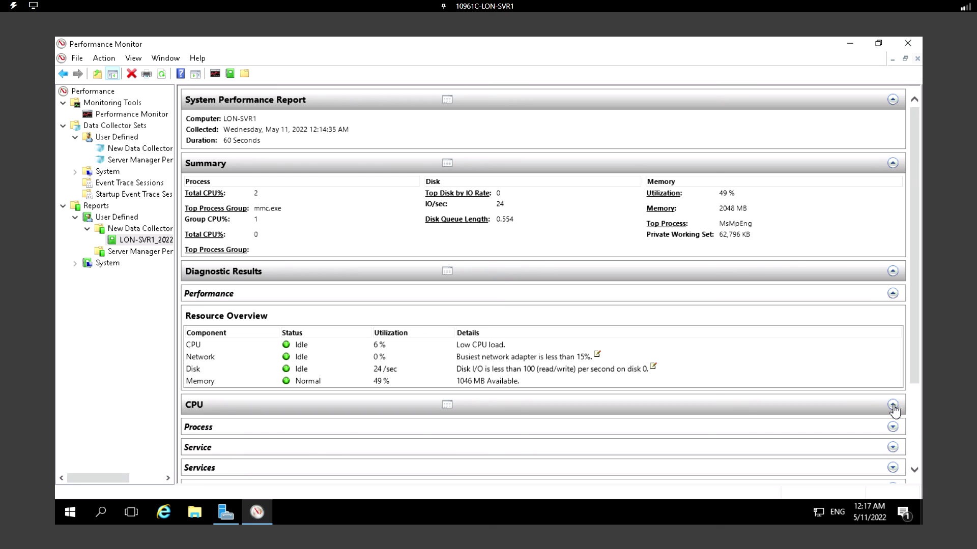
{"action": "scroll", "coordinate": [553, 431], "scroll_direction": "down", "scroll_amount": 2}
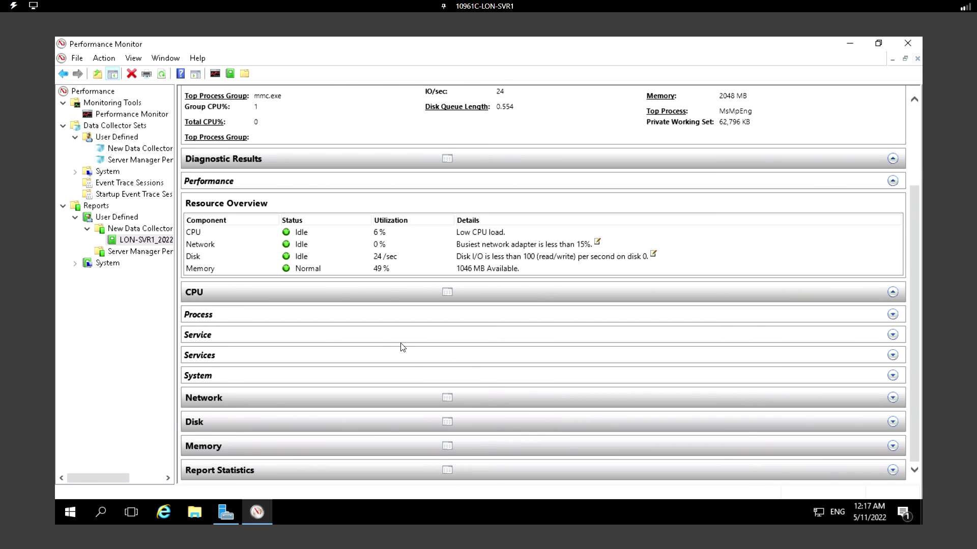
{"action": "scroll", "coordinate": [499, 364], "scroll_direction": "up", "scroll_amount": 2}
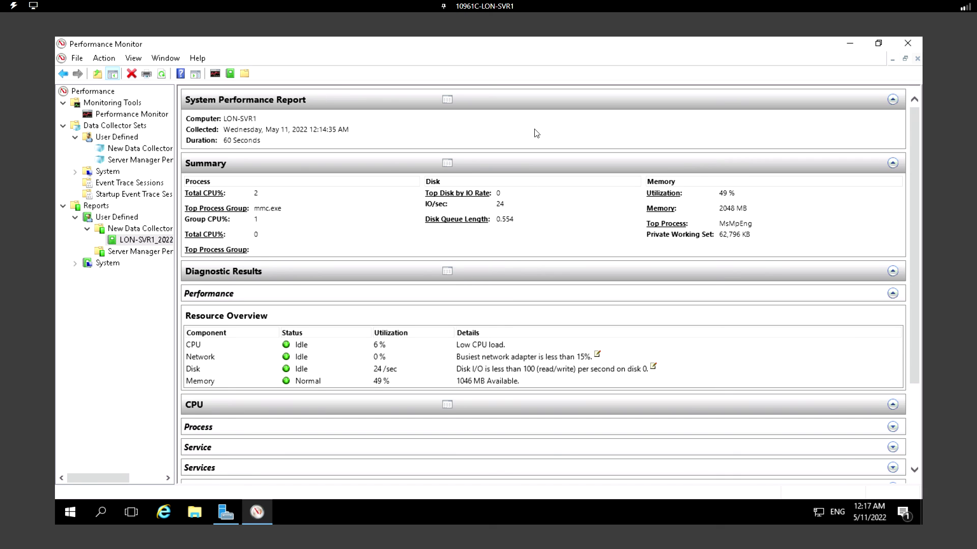
{"action": "left_click", "coordinate": [133, 149]}
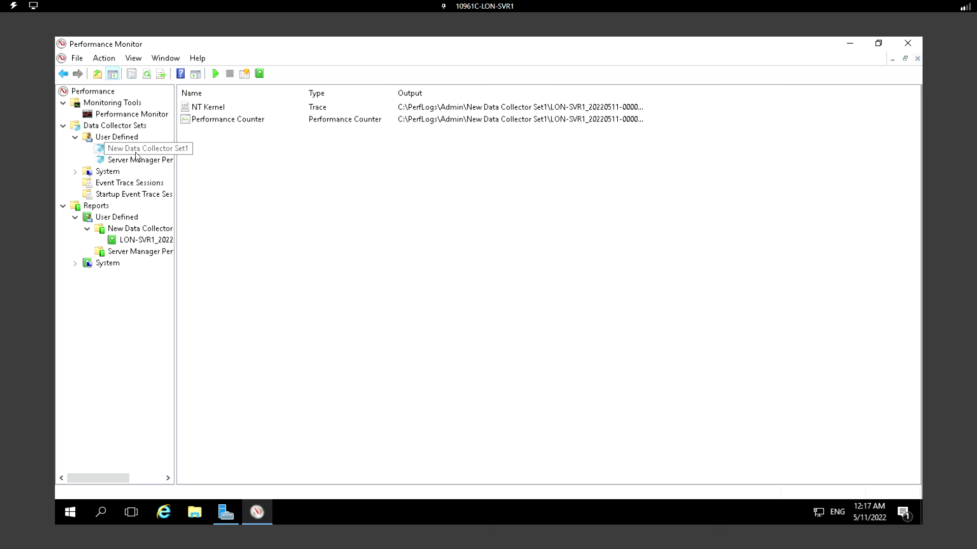
{"action": "left_click", "coordinate": [123, 239]}
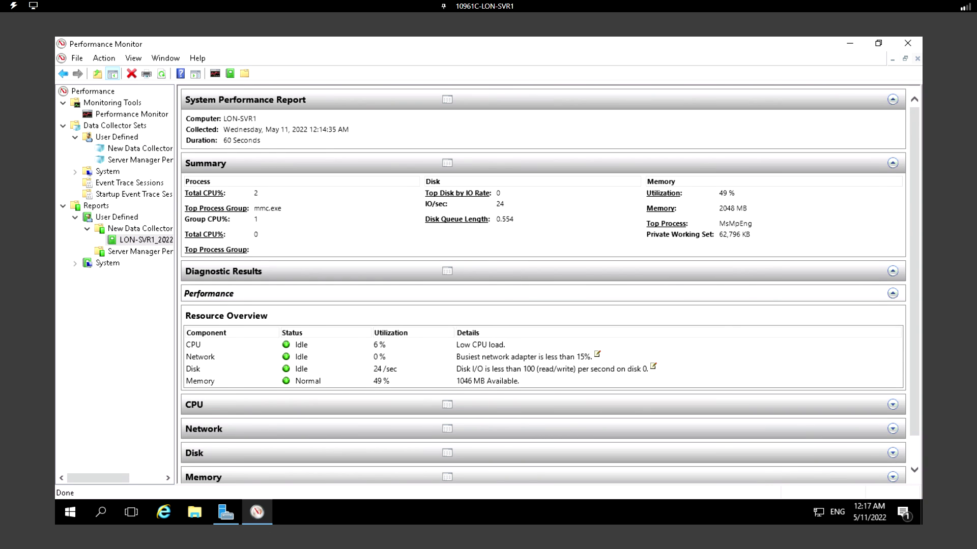